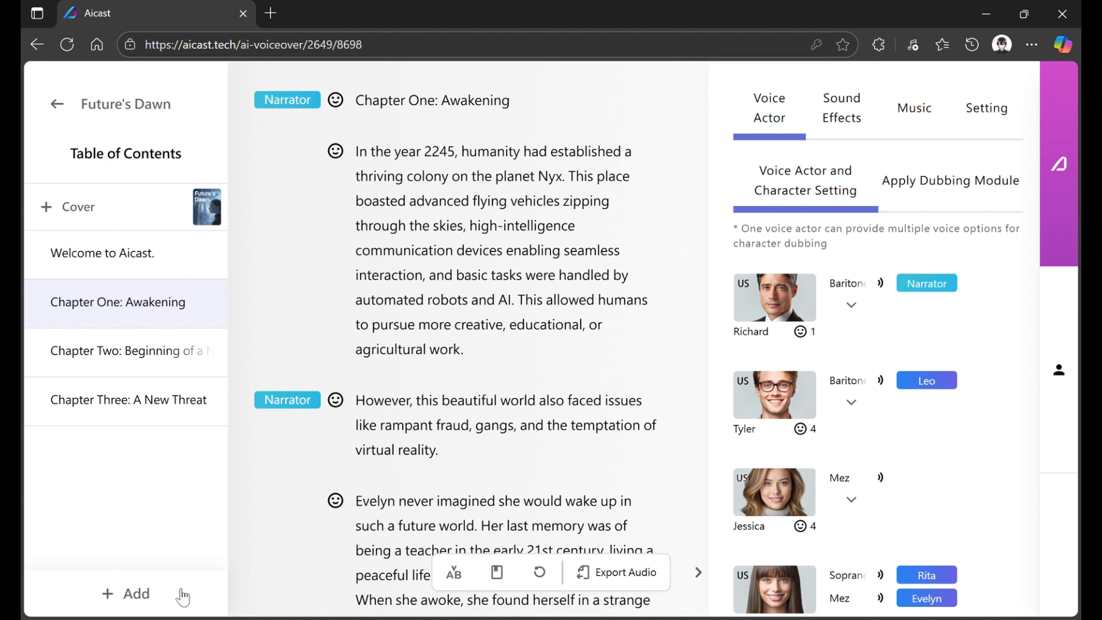
Add a new chapter after Chapter One and move it to the end of the table of contents
click(143, 593)
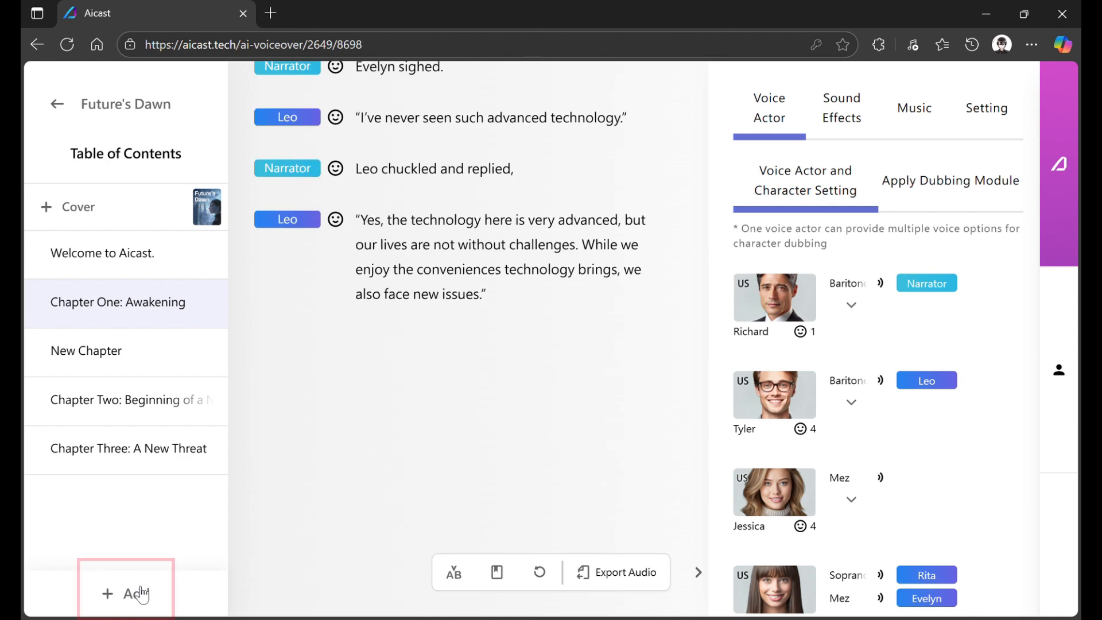
click(69, 358)
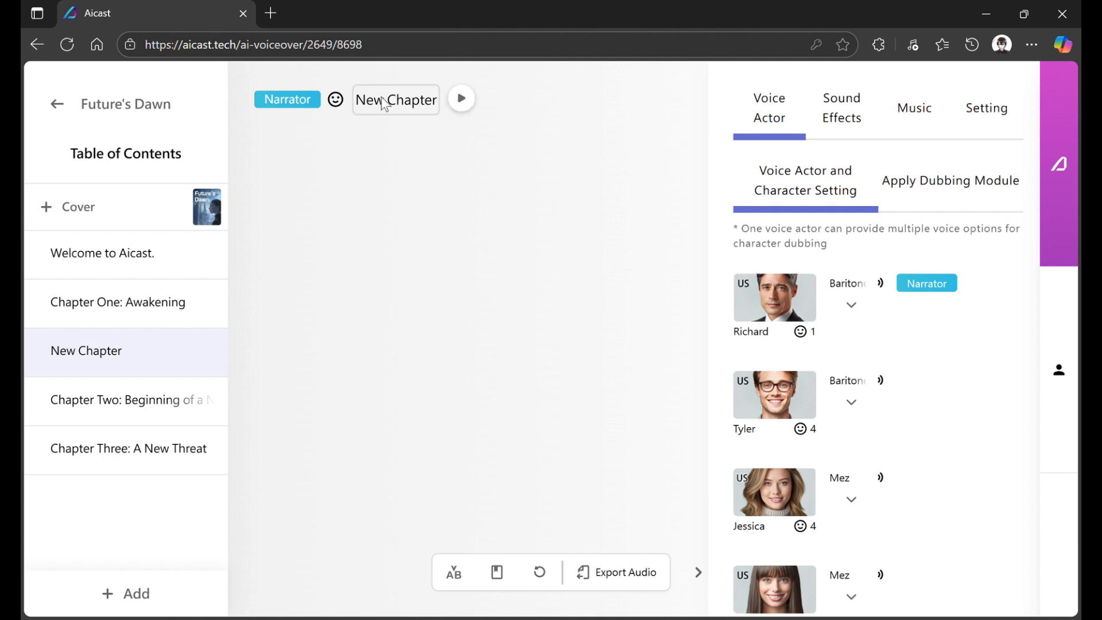
drag(94, 351, 101, 427)
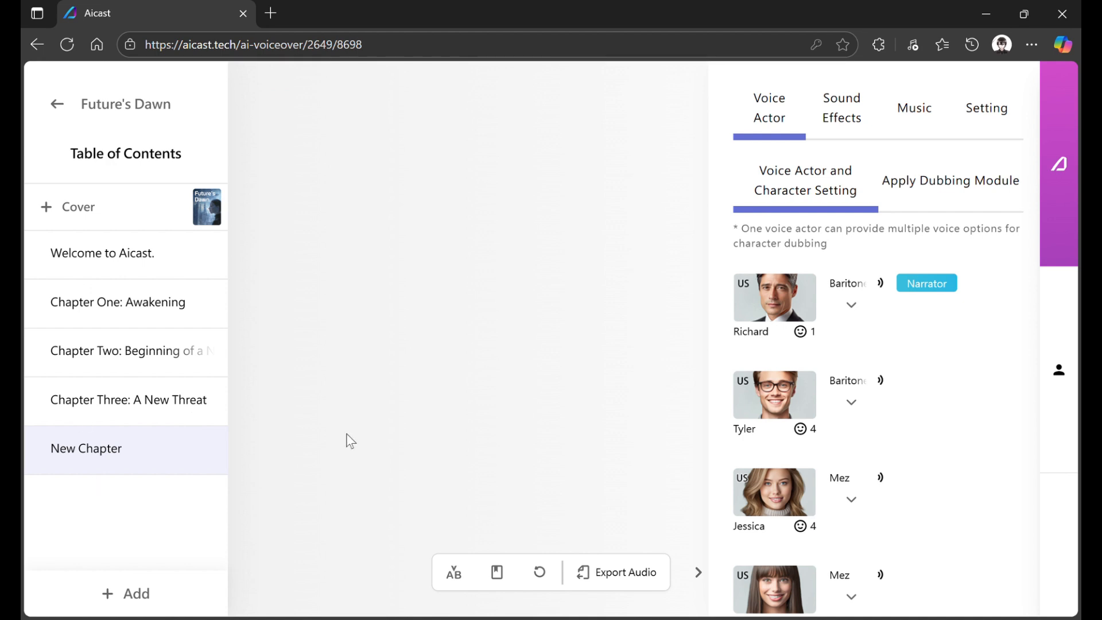
Delete the empty New Chapter from the table of contents
drag(141, 460, 138, 605)
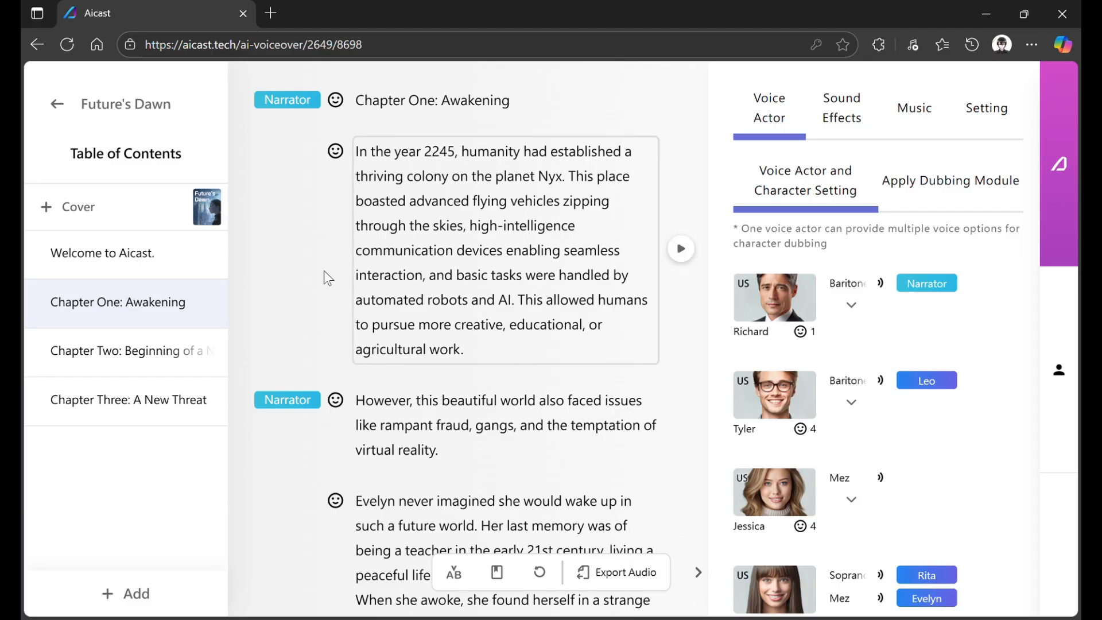
Preview the audio of Rita's line beginning "Welcome, Evelyn" in Chapter One
scroll(311, 308, down, 10)
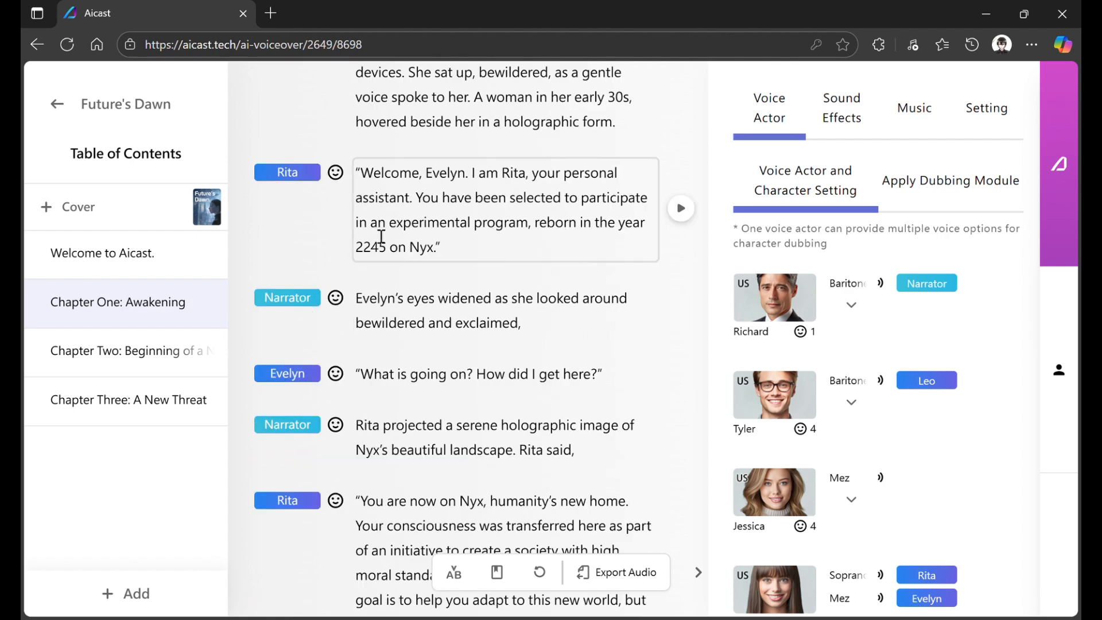
click(673, 208)
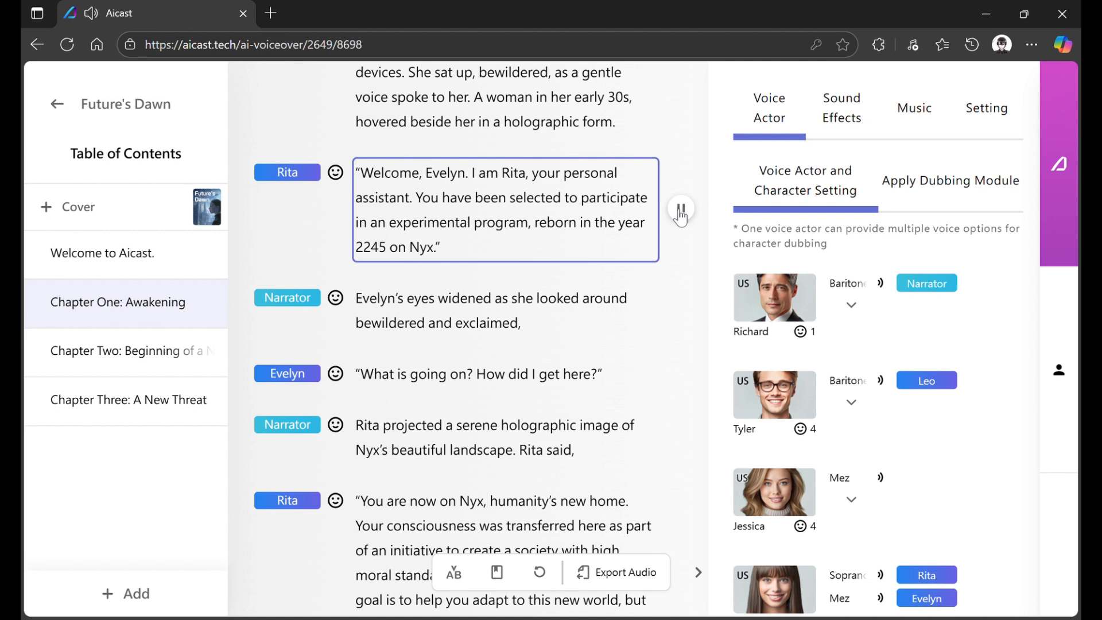
click(681, 210)
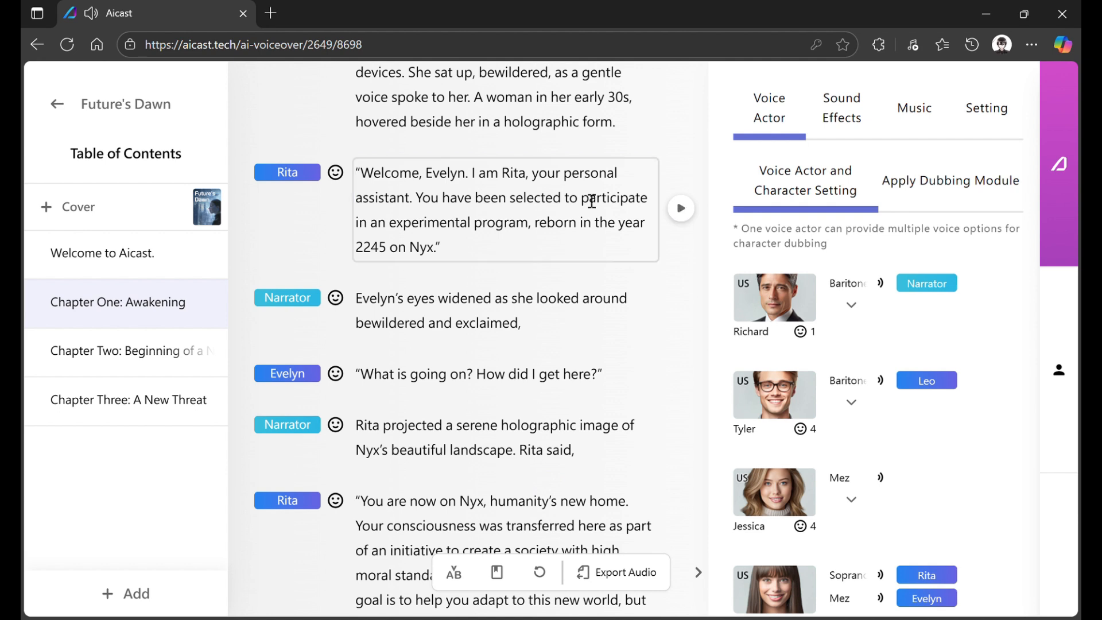
Set a suggested pronunciation for the word "participate" in Rita's welcome line and play the line
drag(584, 199, 629, 207)
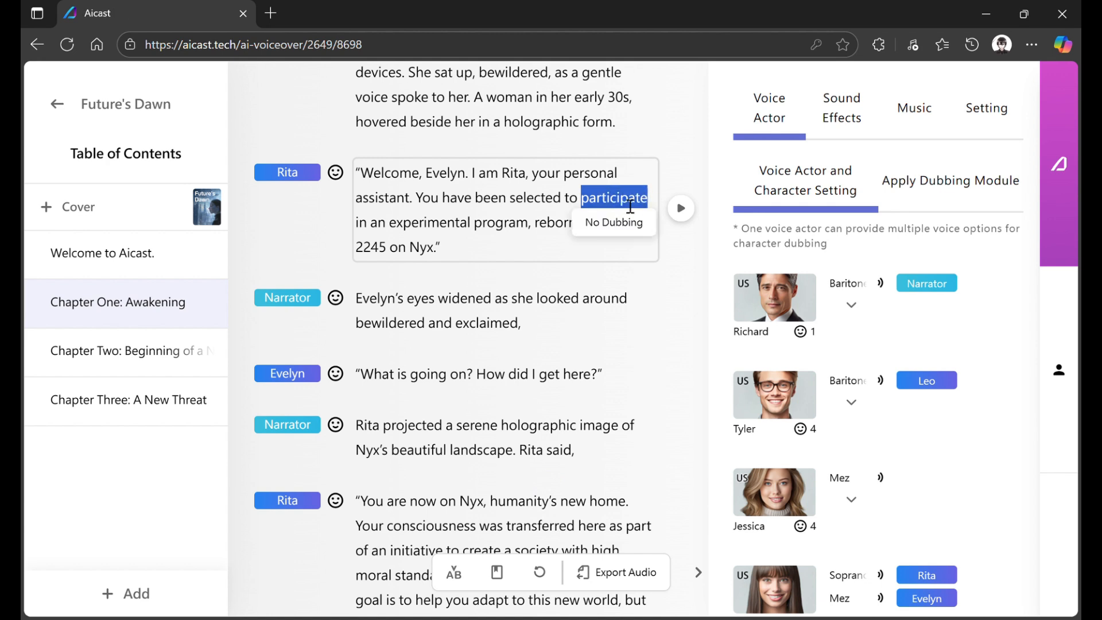
double_click(630, 207)
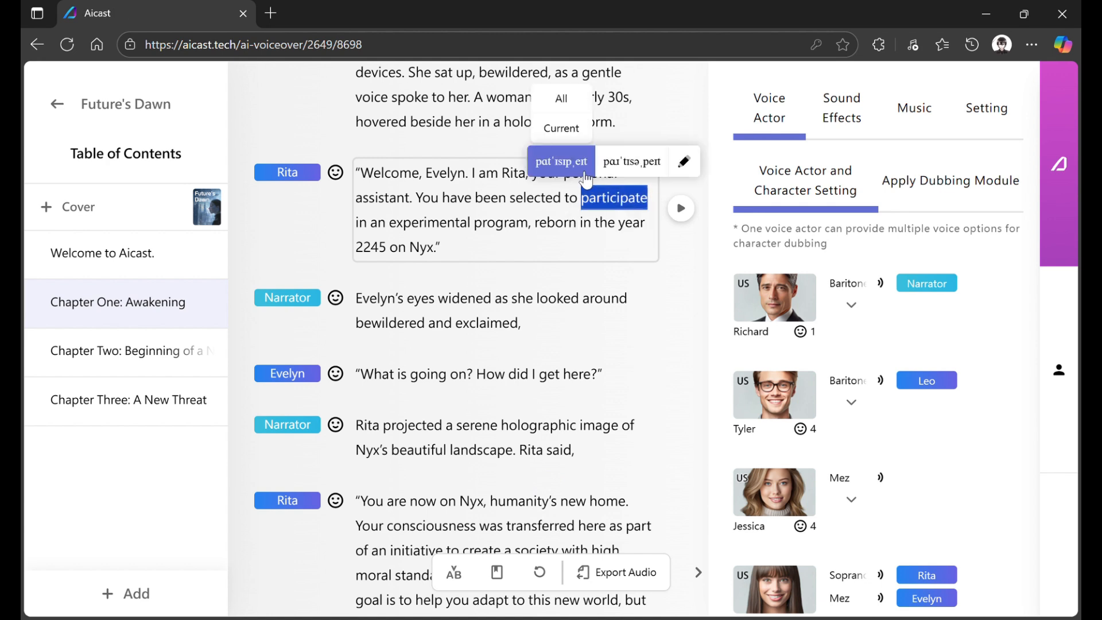
click(627, 171)
click(621, 222)
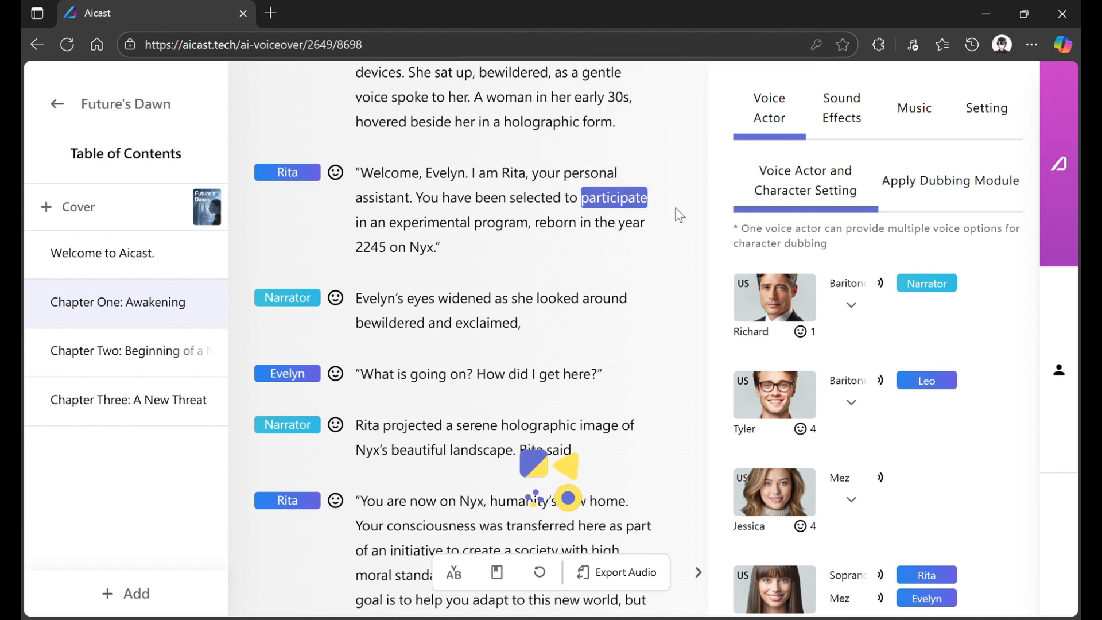
click(680, 209)
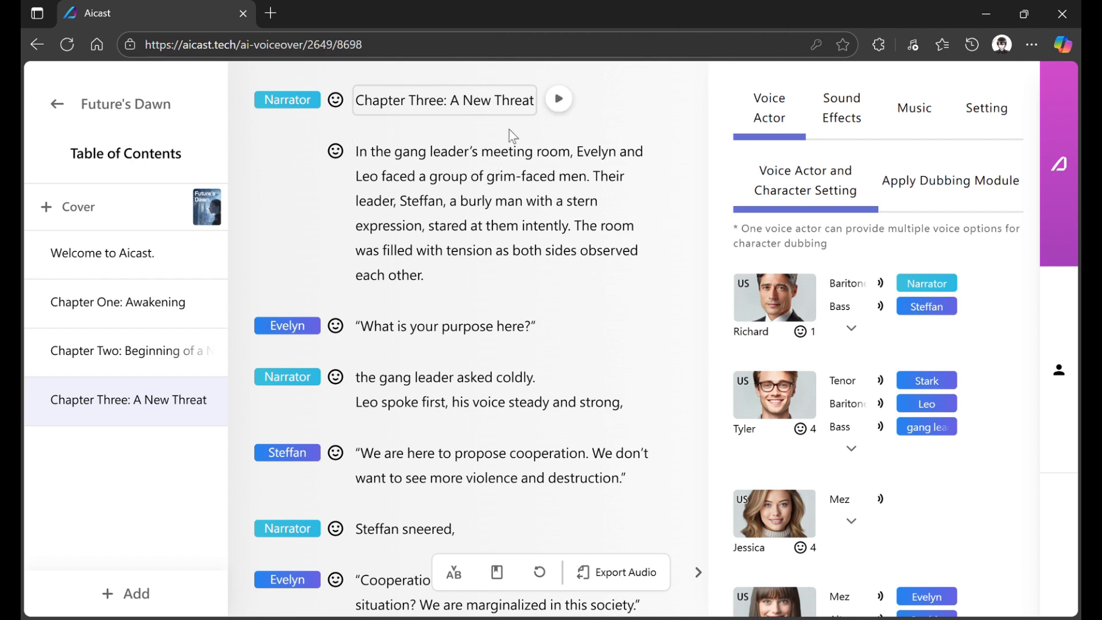
Split the opening narration paragraph of Chapter Three before "Their leader, Steffan" to make a separate paragraph
scroll(431, 248, down, 5)
scroll(435, 247, up, 6)
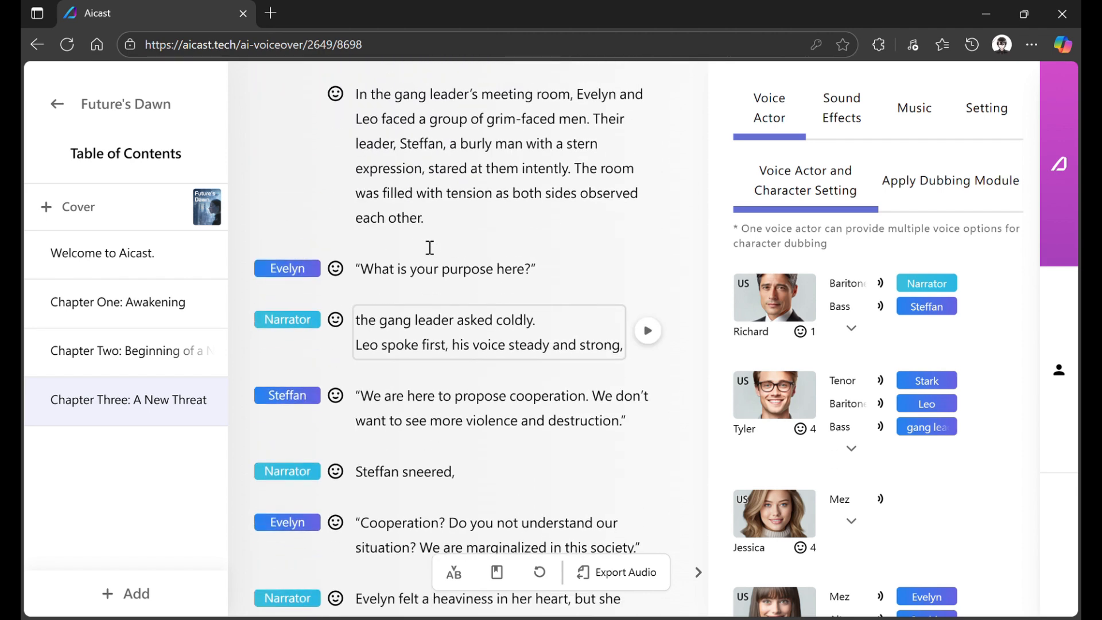
scroll(436, 247, down, 2)
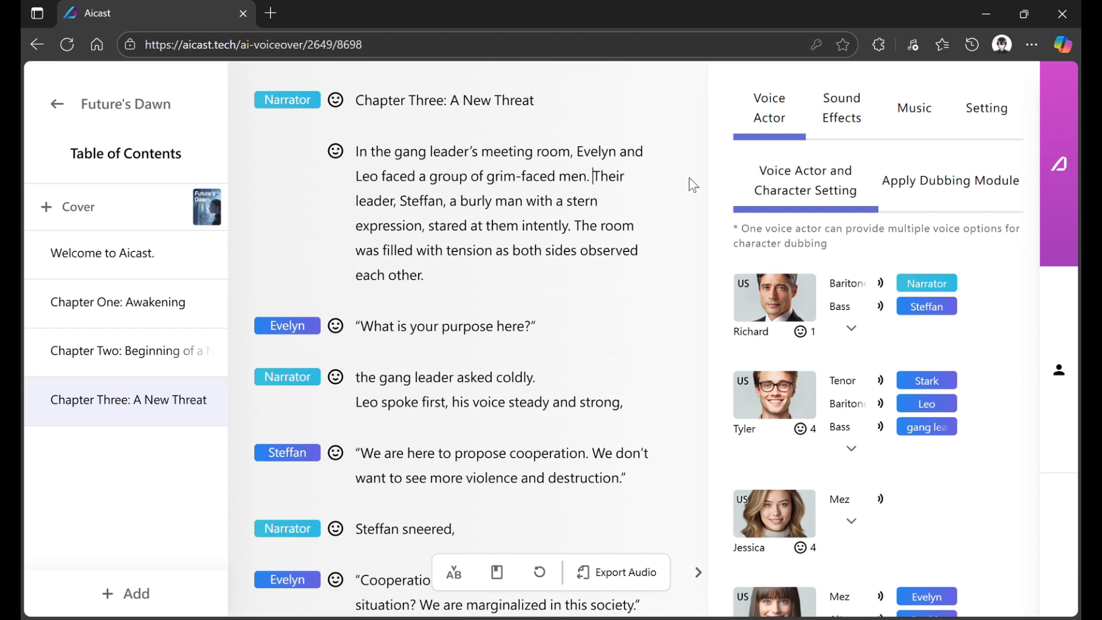
key(Return)
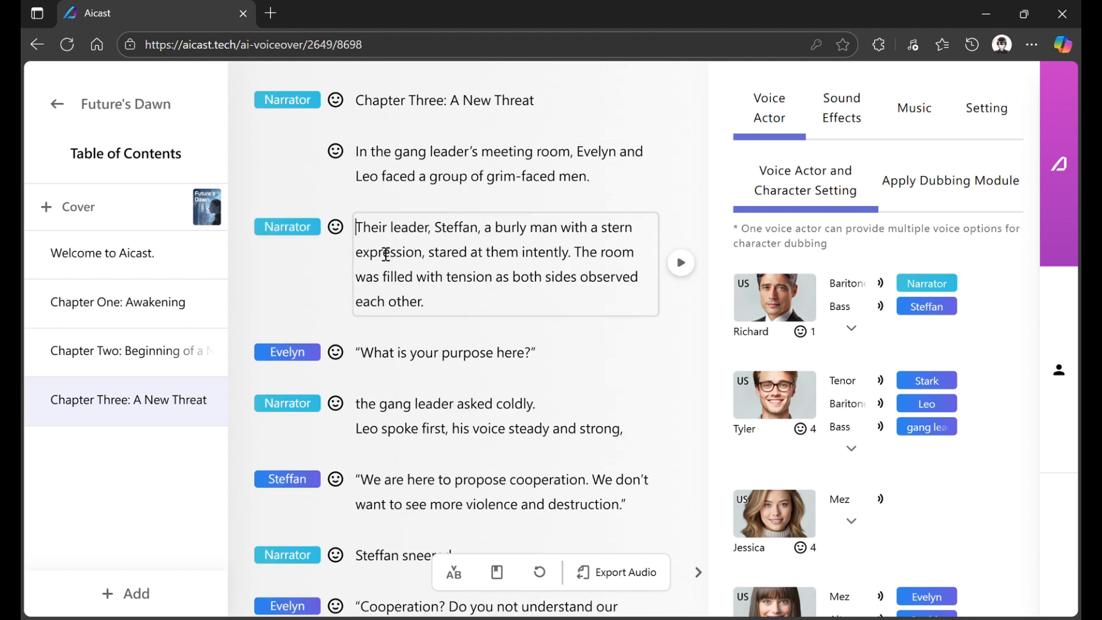
Exclude "a burly man with a stern expression" from dubbing and preview the audio of its paragraph
drag(486, 228, 433, 255)
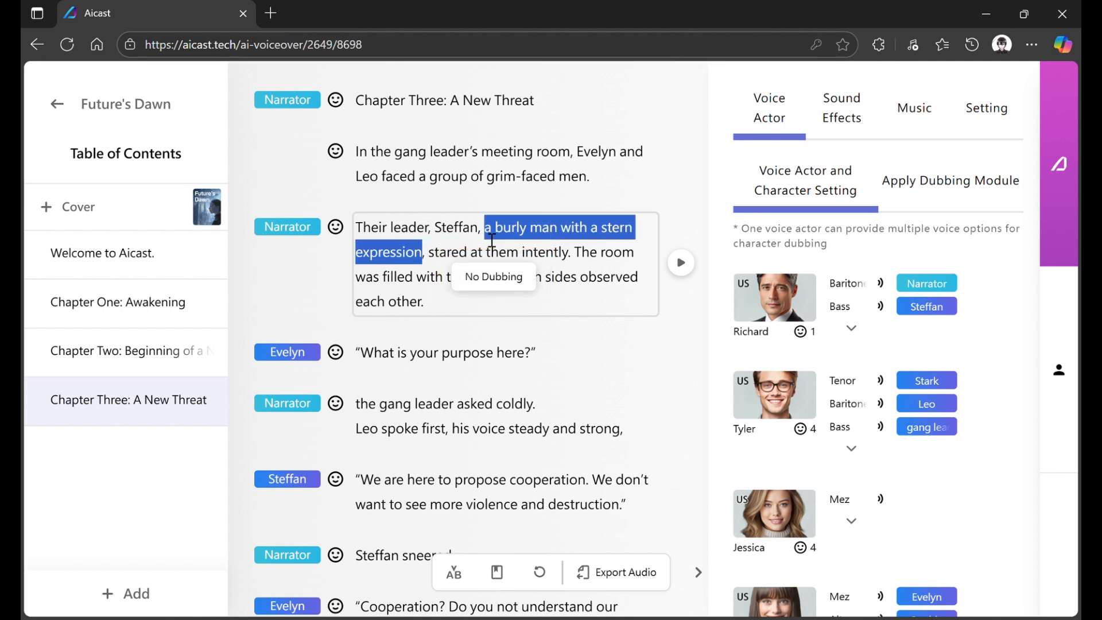
click(484, 280)
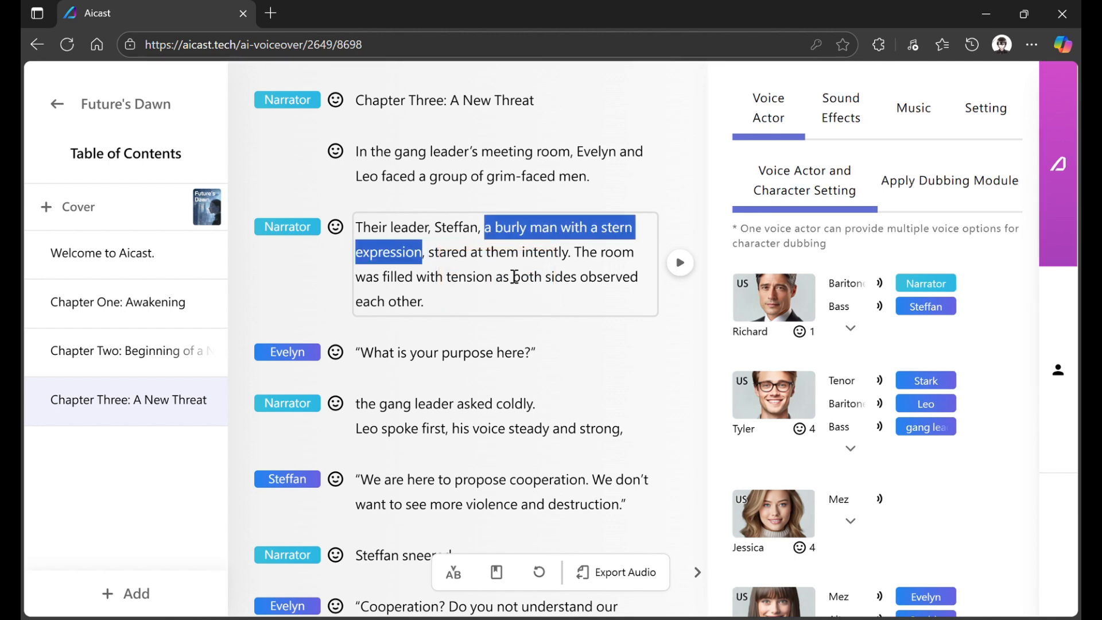
click(681, 263)
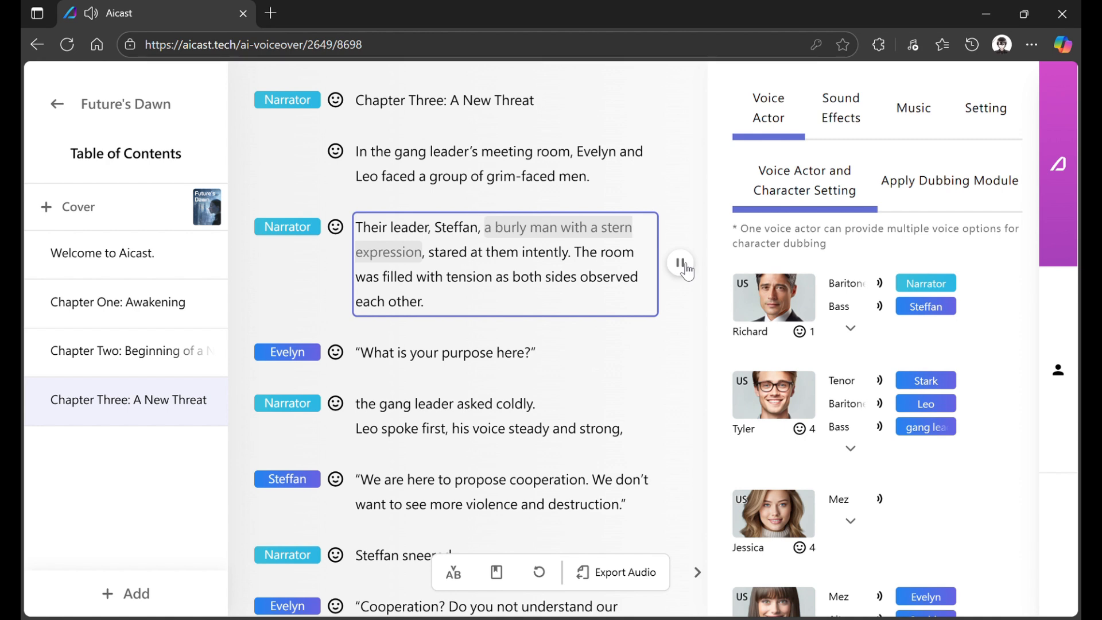
click(682, 265)
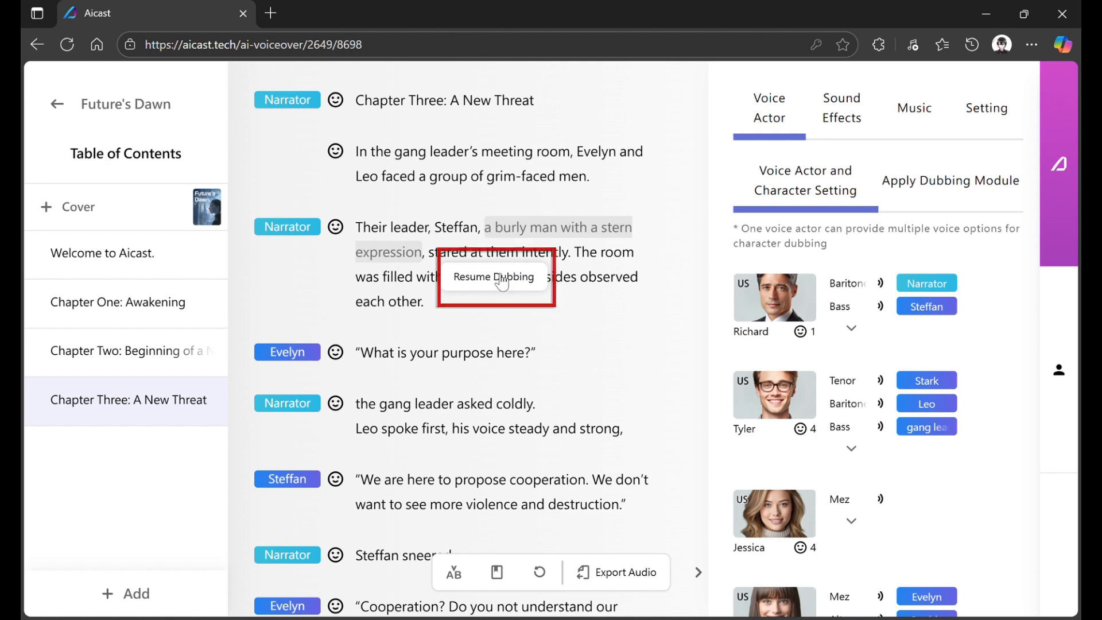
Resume dubbing for the phrase "a burly man with a stern expression"
click(504, 281)
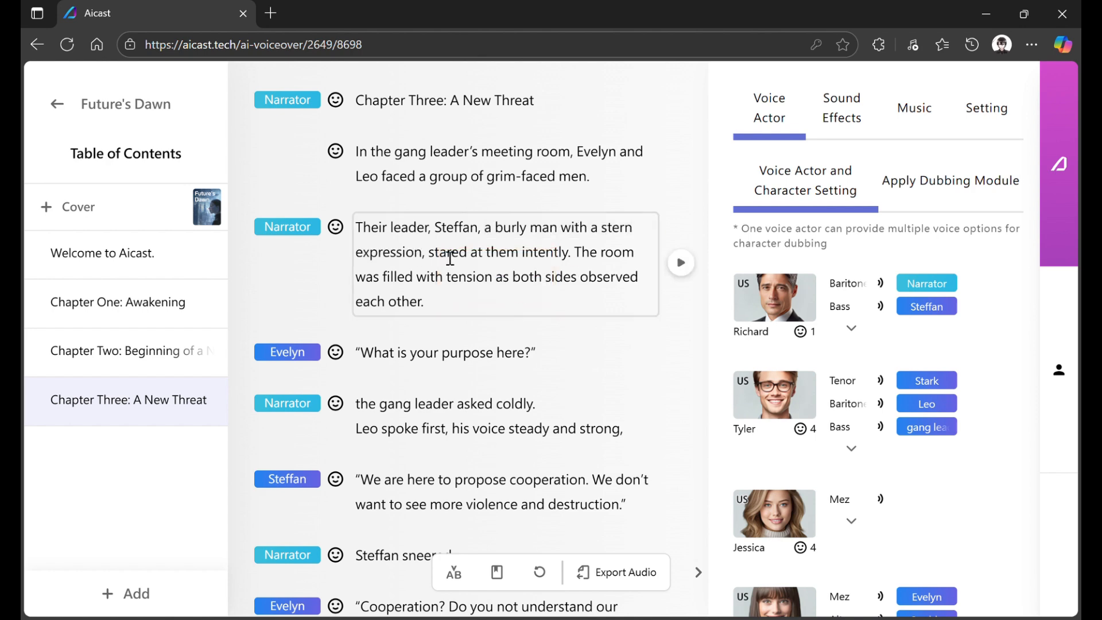
Split Chapter Three before Steffan's line "but violence is not the solution" to start a new chapter, and open that chapter
scroll(492, 269, down, 12)
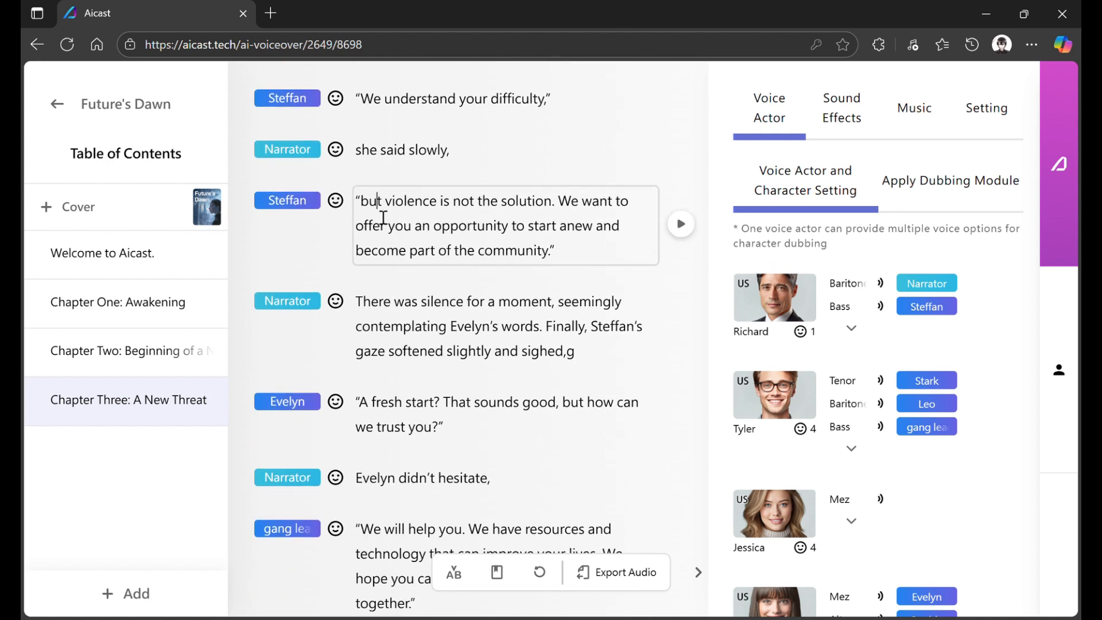
click(363, 207)
key(Return)
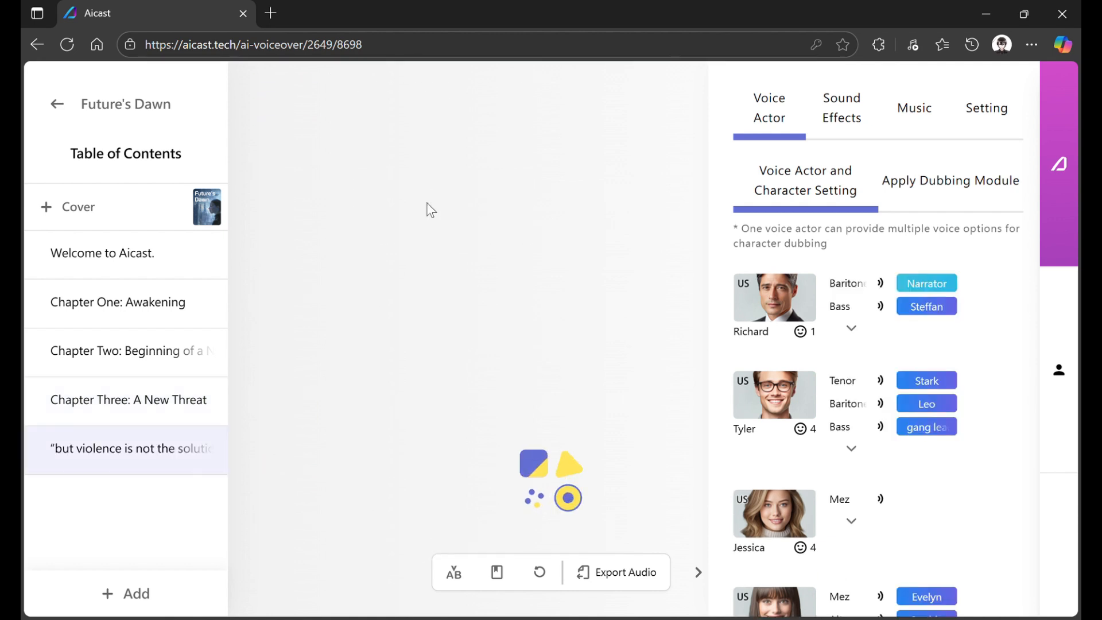
scroll(433, 340, up, 5)
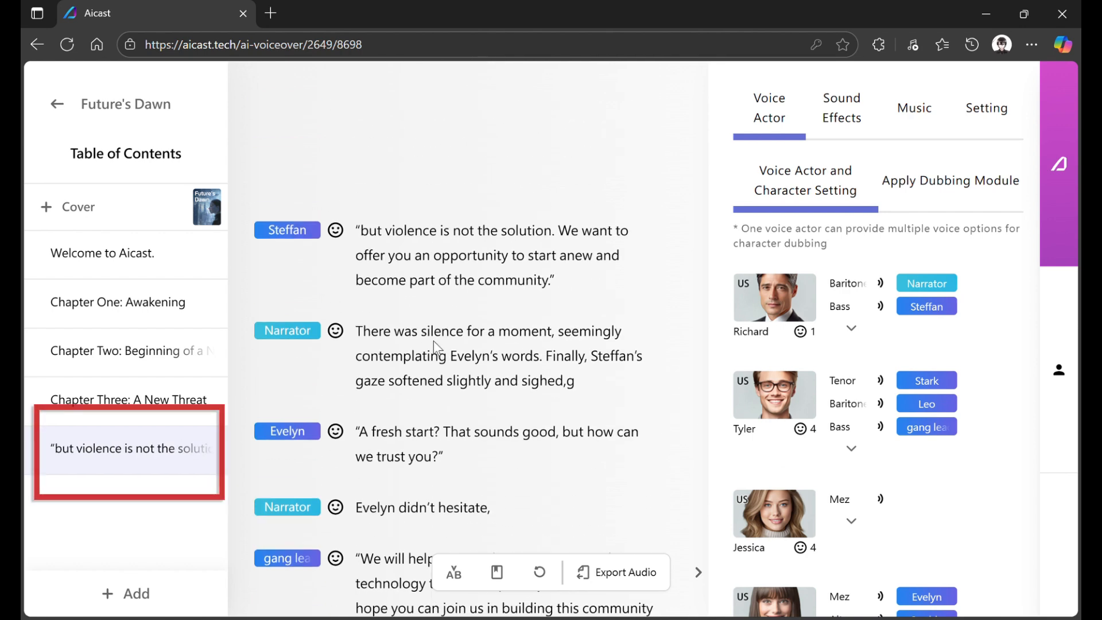
scroll(433, 340, up, 5)
scroll(410, 297, down, 4)
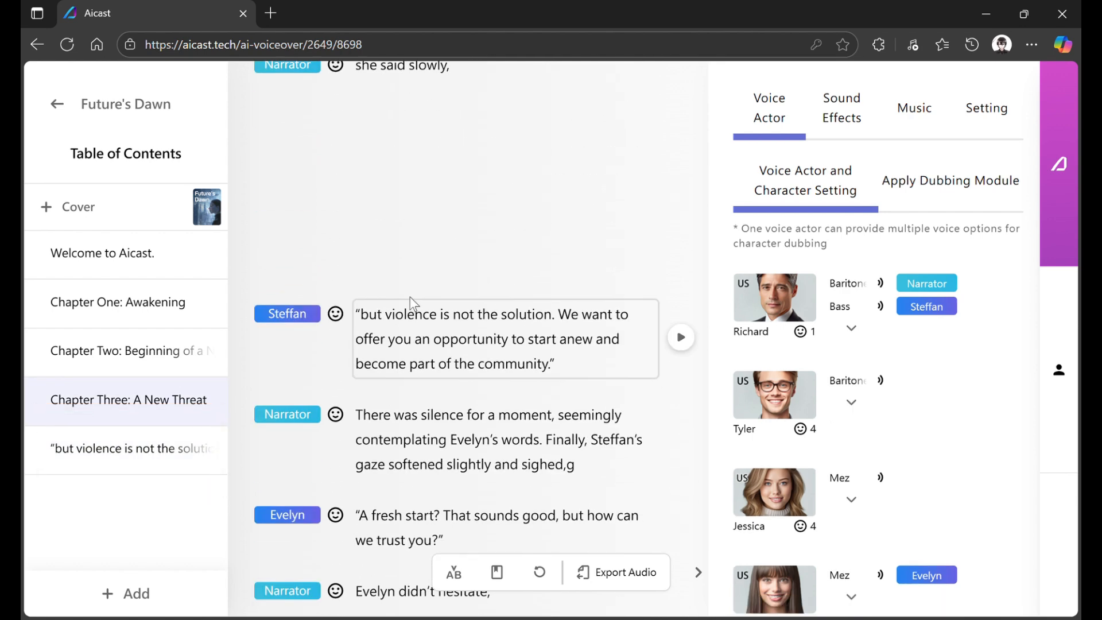
click(173, 457)
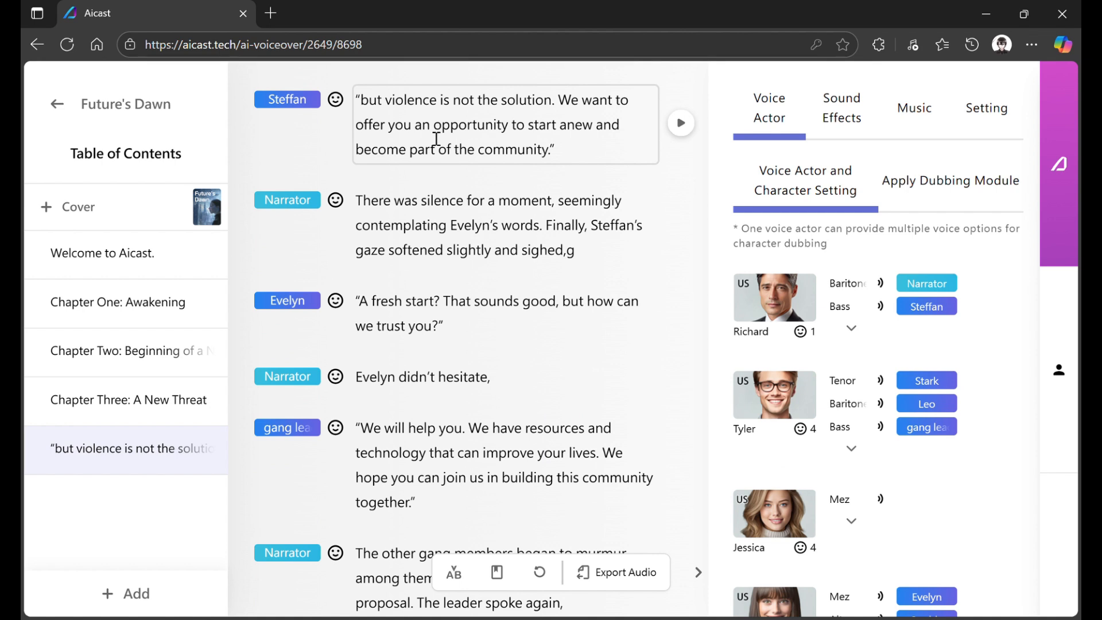
Insert a line above the first paragraph of the split-off chapter and title it "Chapter 3"
click(362, 101)
key(Return)
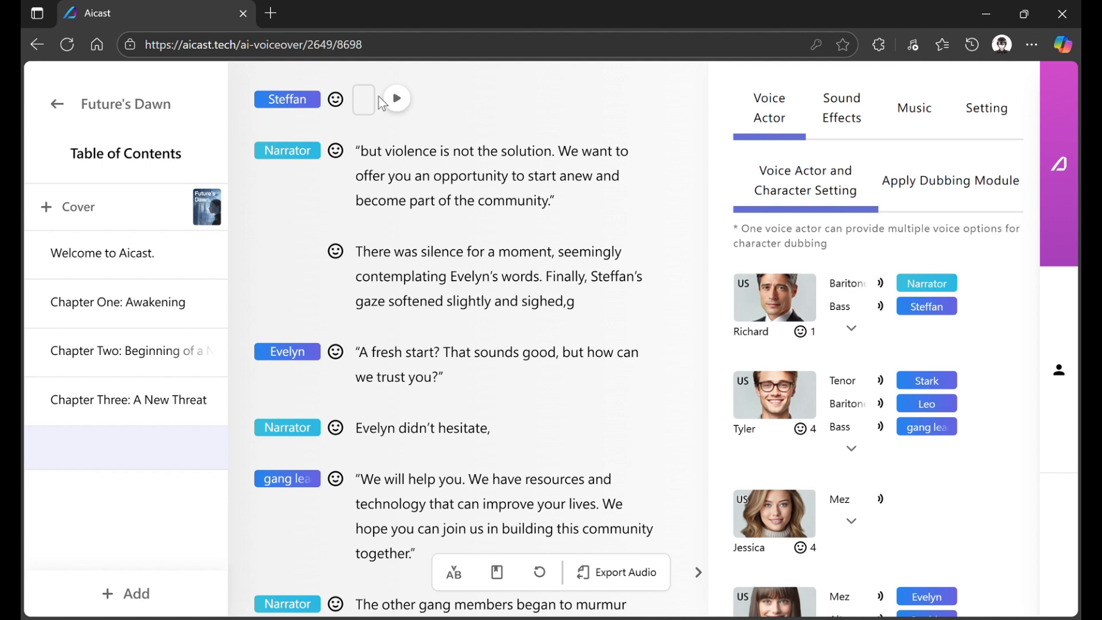
text(Chap)
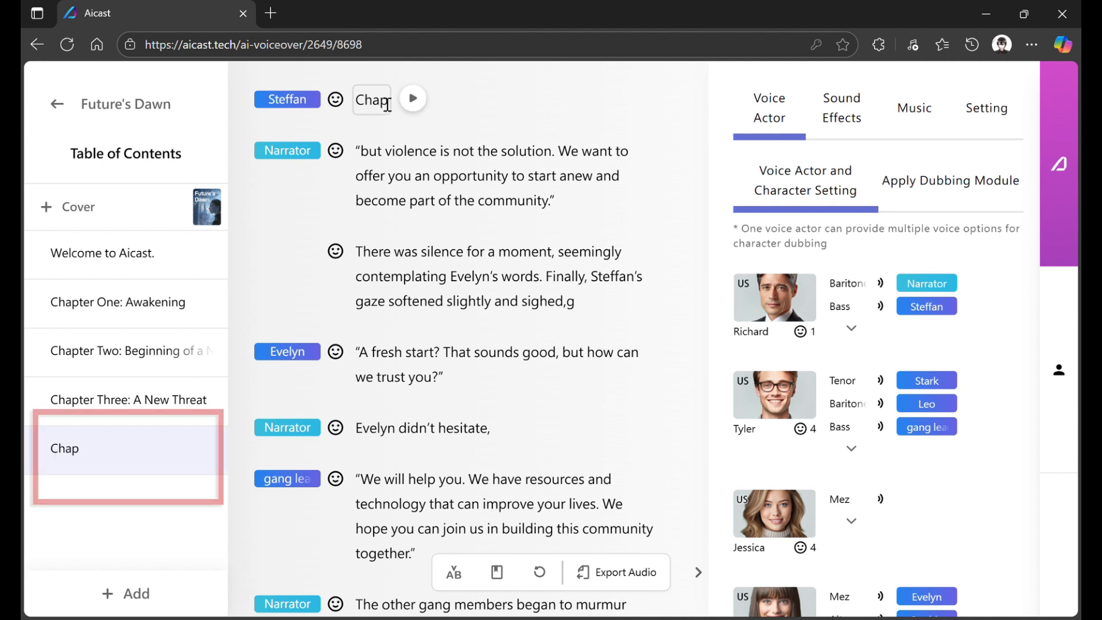
text(ter 3)
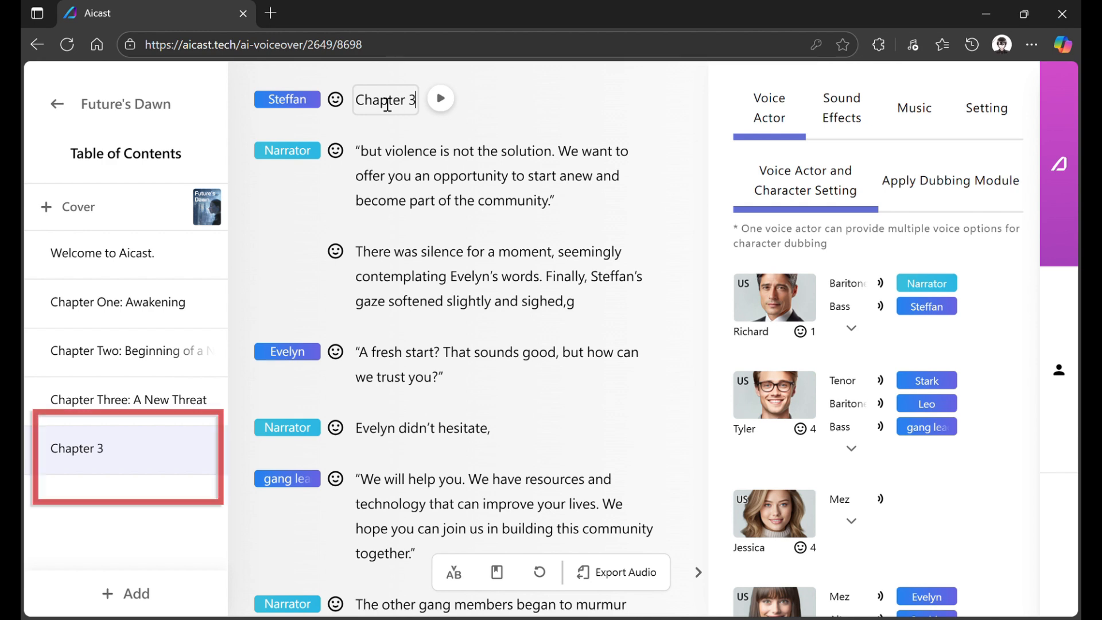
click(426, 159)
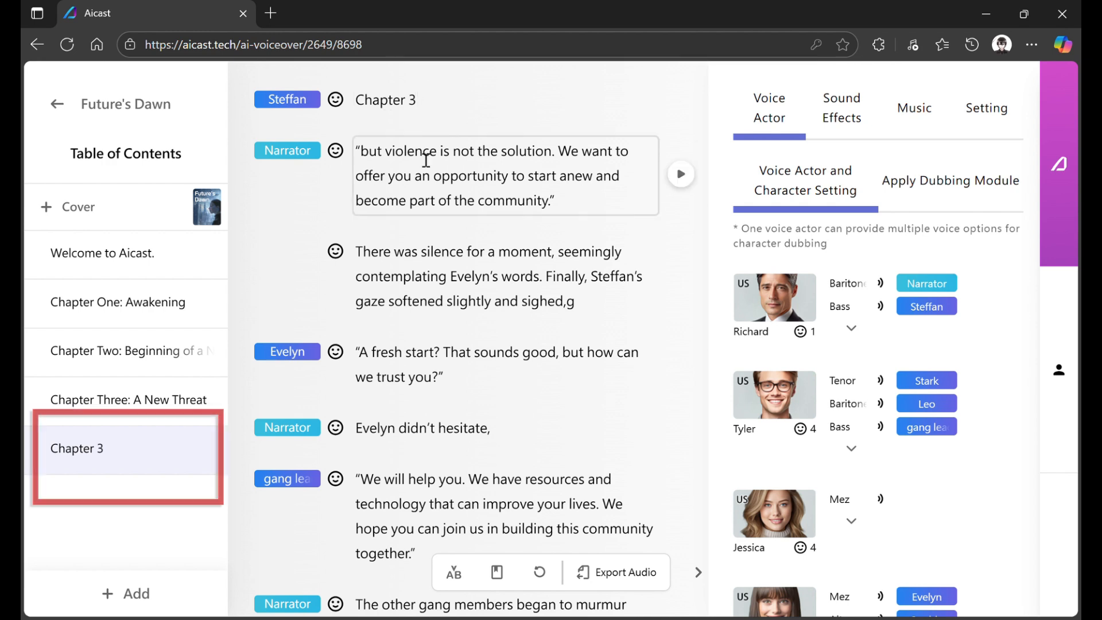
Shorten the title of Chapter Two to "Chapter Two" by deleting its subtitle
click(148, 372)
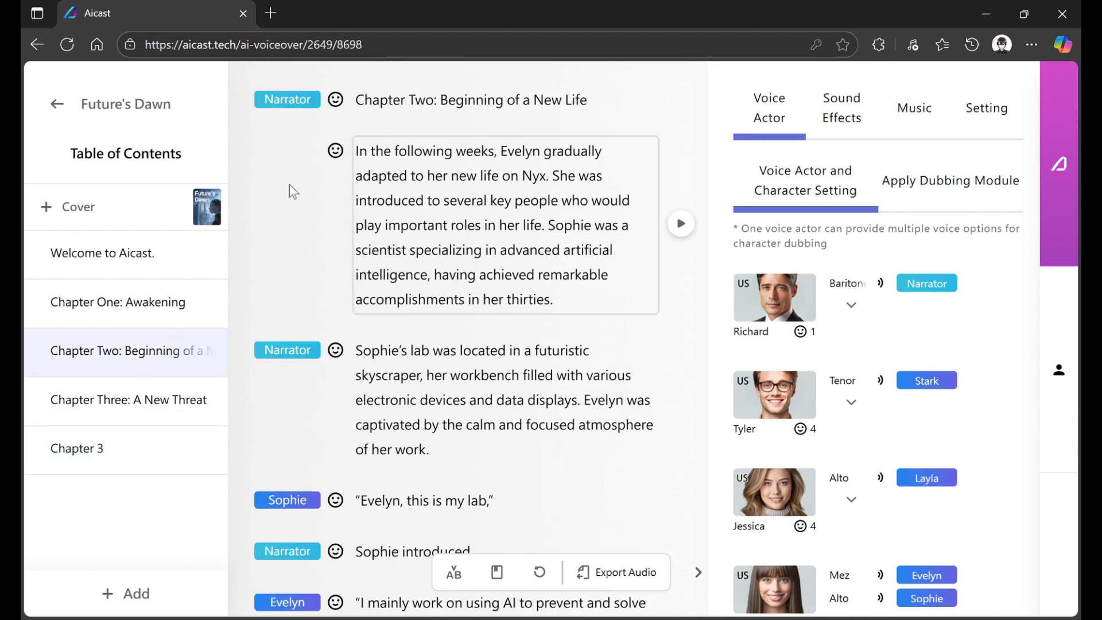
drag(435, 104, 591, 102)
key(BackSpace)
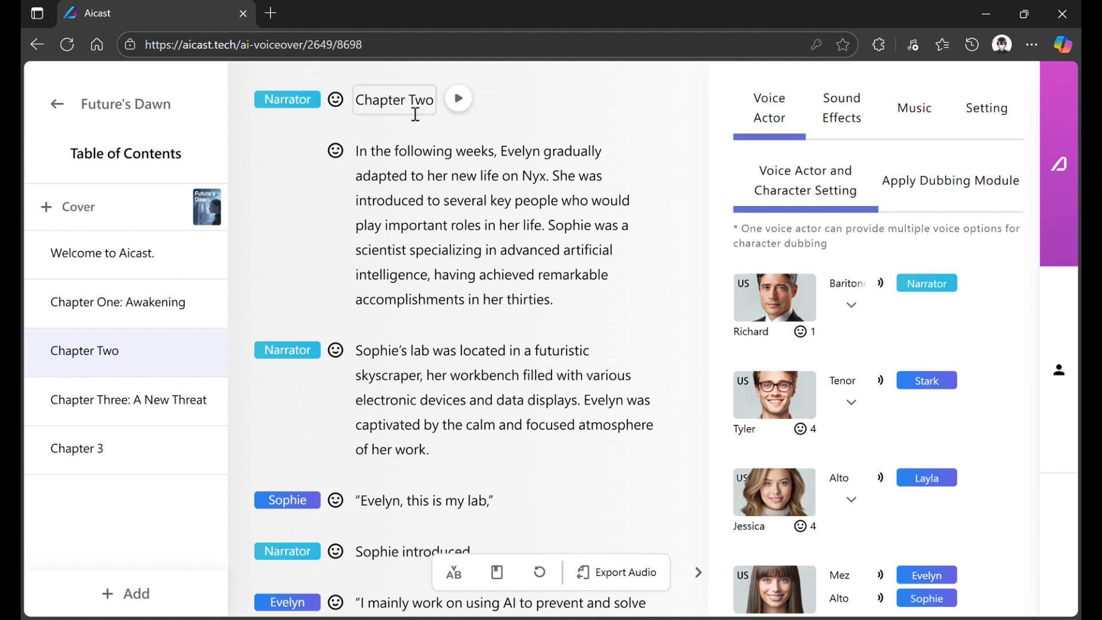
Delete the "Chapter 3" title line and merge the split-off chapter back into Chapter Three
click(148, 463)
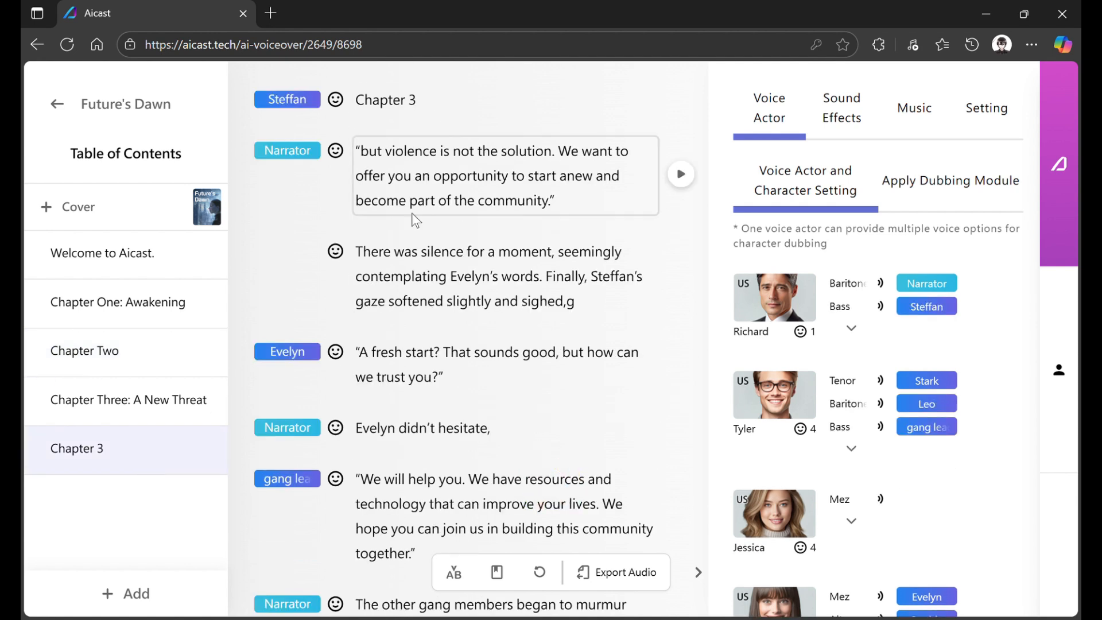
drag(422, 101, 357, 101)
key(BackSpace)
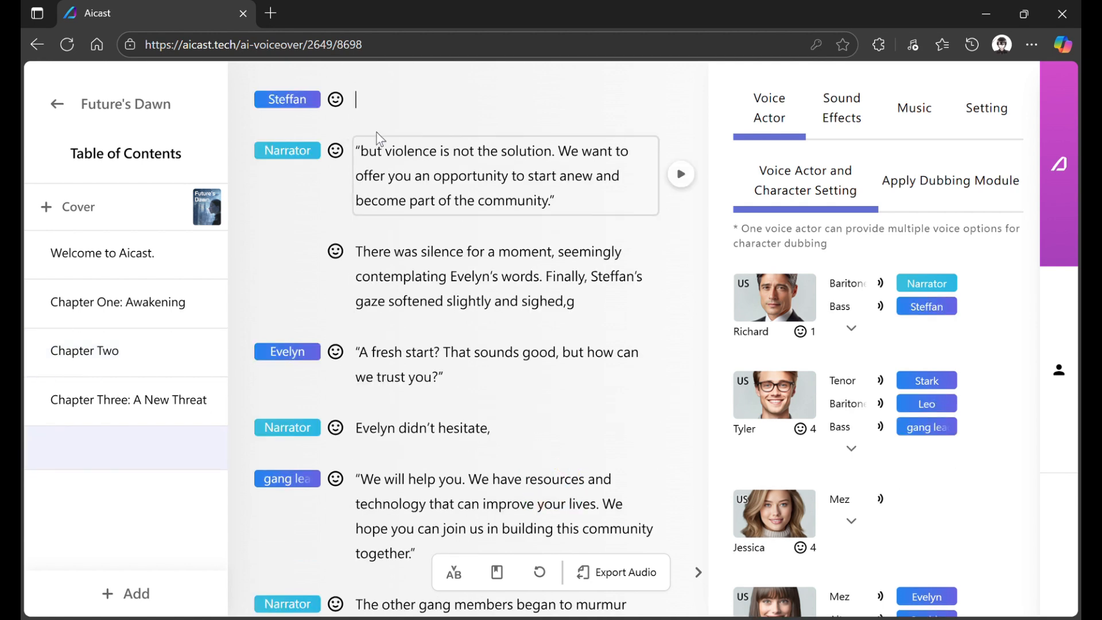
click(368, 157)
key(BackSpace)
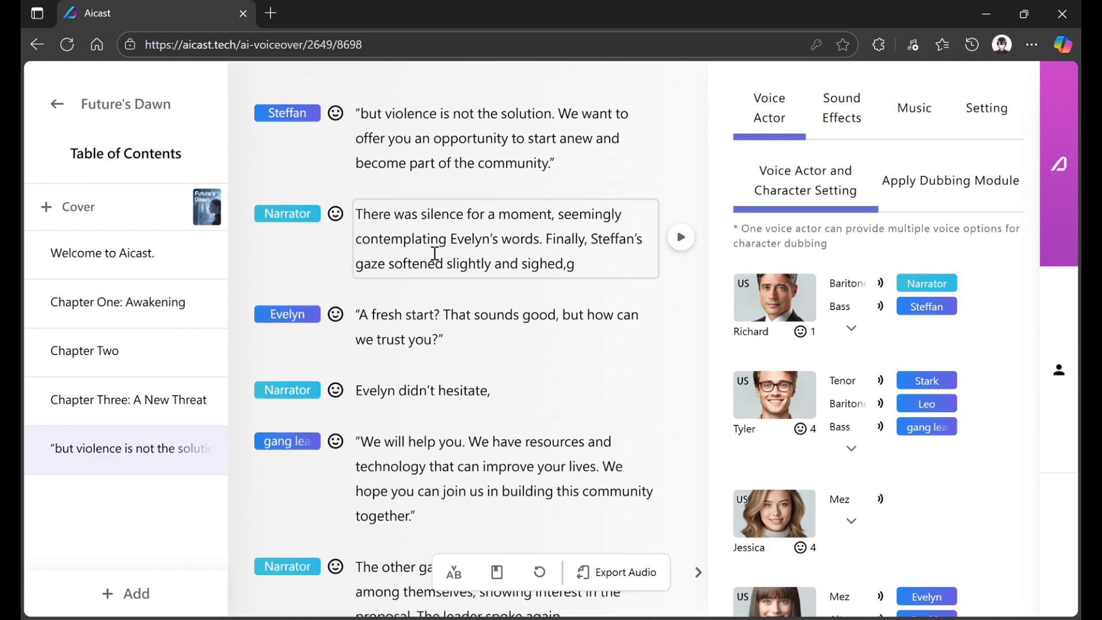
key(BackSpace)
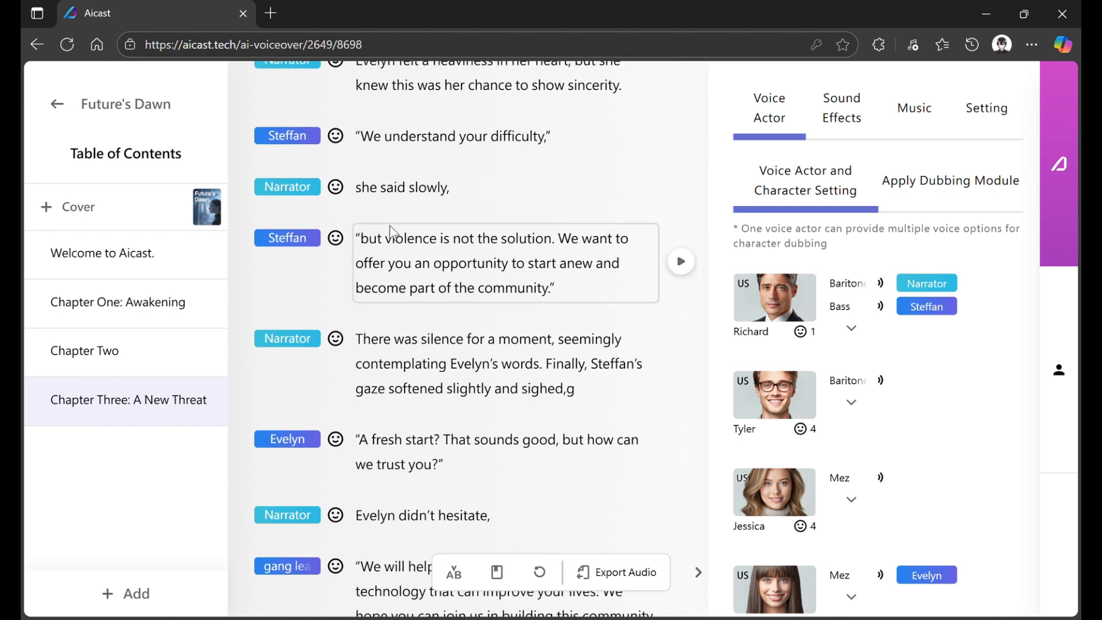
Split Chapter Three before the narrator's line "Evelyn didn't hesitate," to start a new chapter there
scroll(386, 234, down, 1)
click(359, 433)
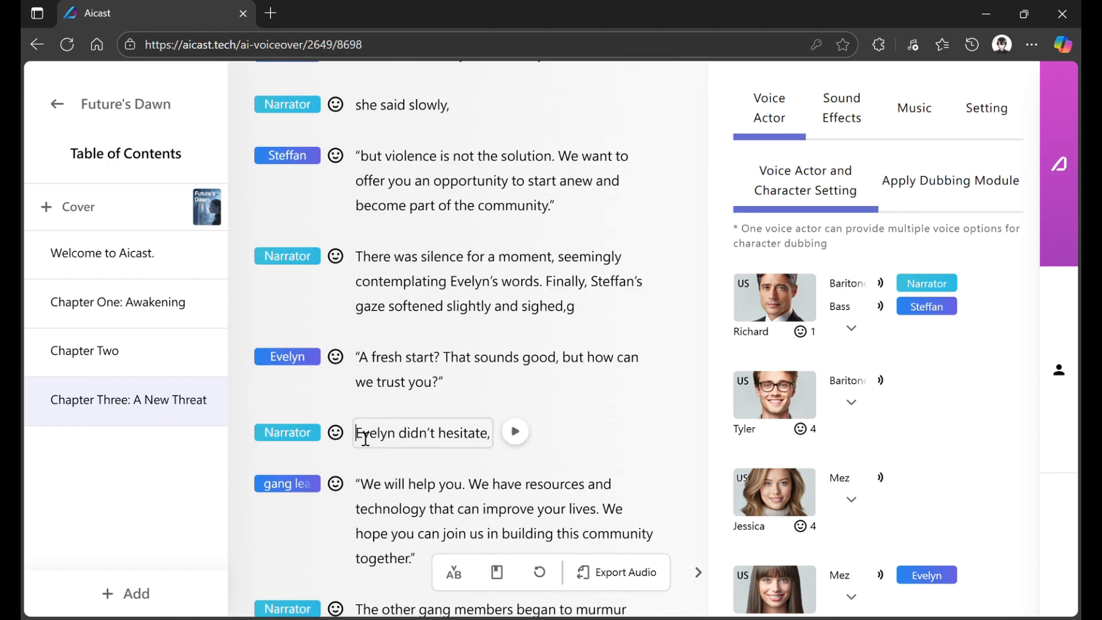
key(Return)
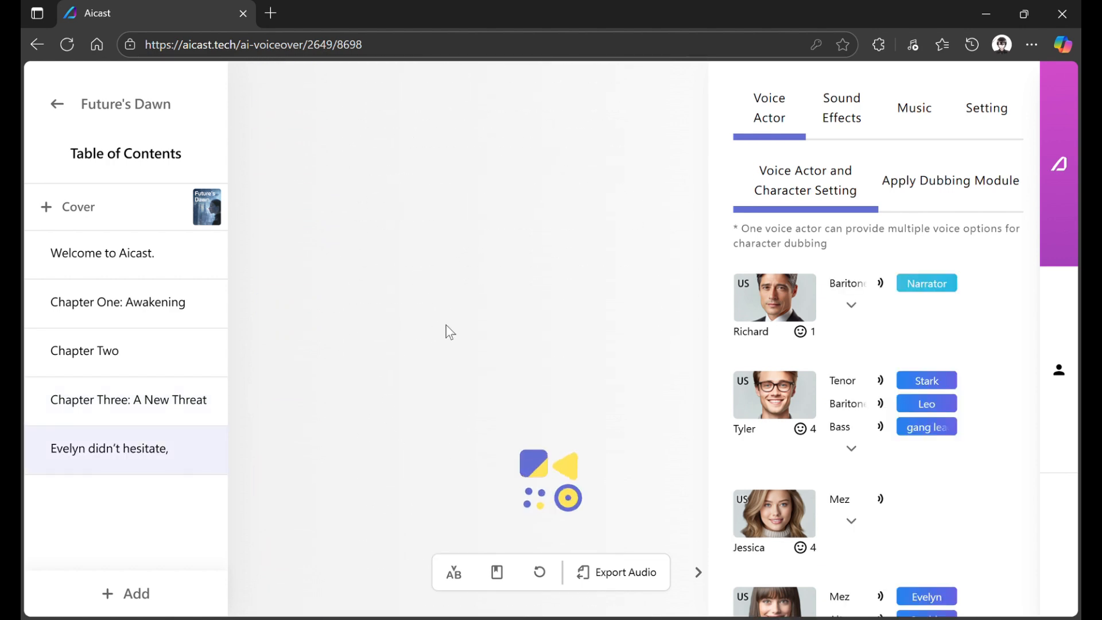
In Chapter One, give "Evelyn" before "never imagined" the pronunciation Yekaterina for the current occurrence only, and listen to the paragraph
scroll(416, 206, up, 8)
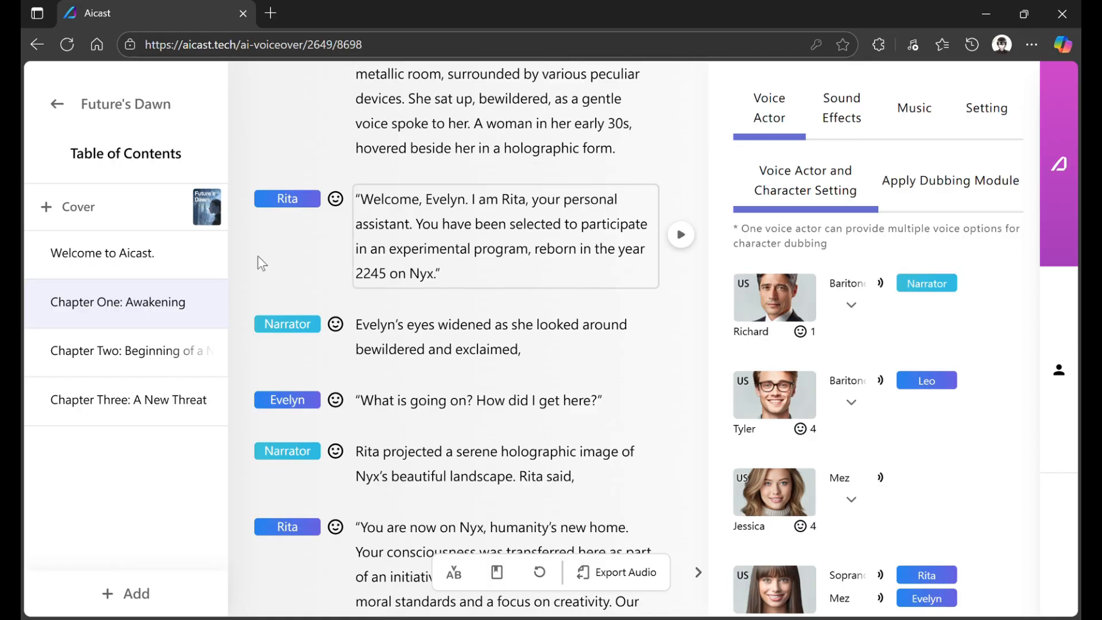
click(148, 309)
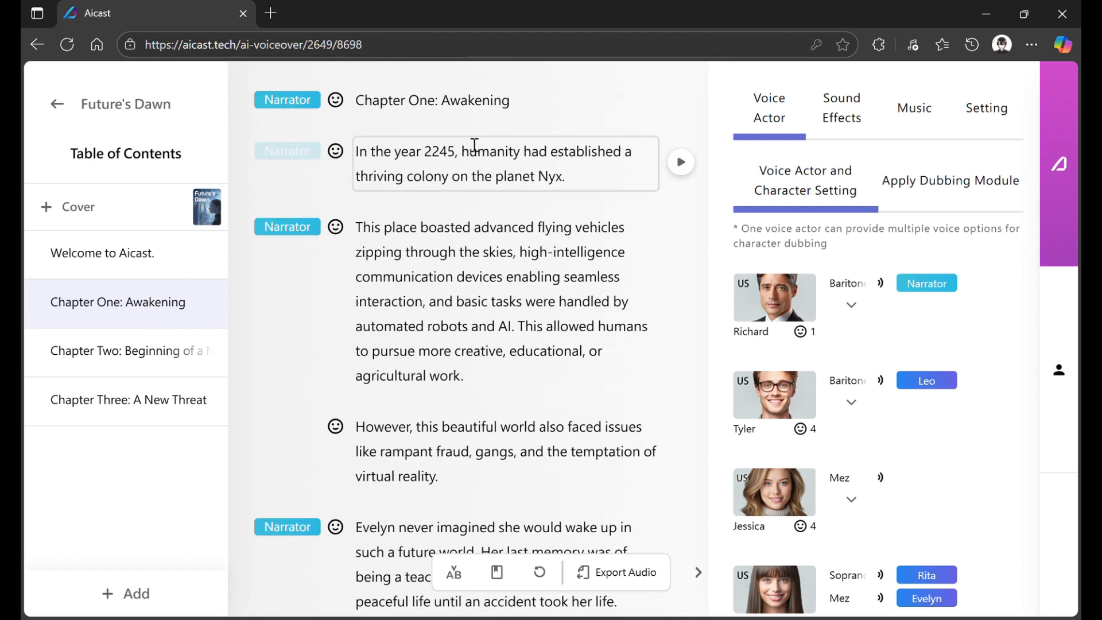
scroll(347, 229, down, 4)
scroll(356, 231, down, 3)
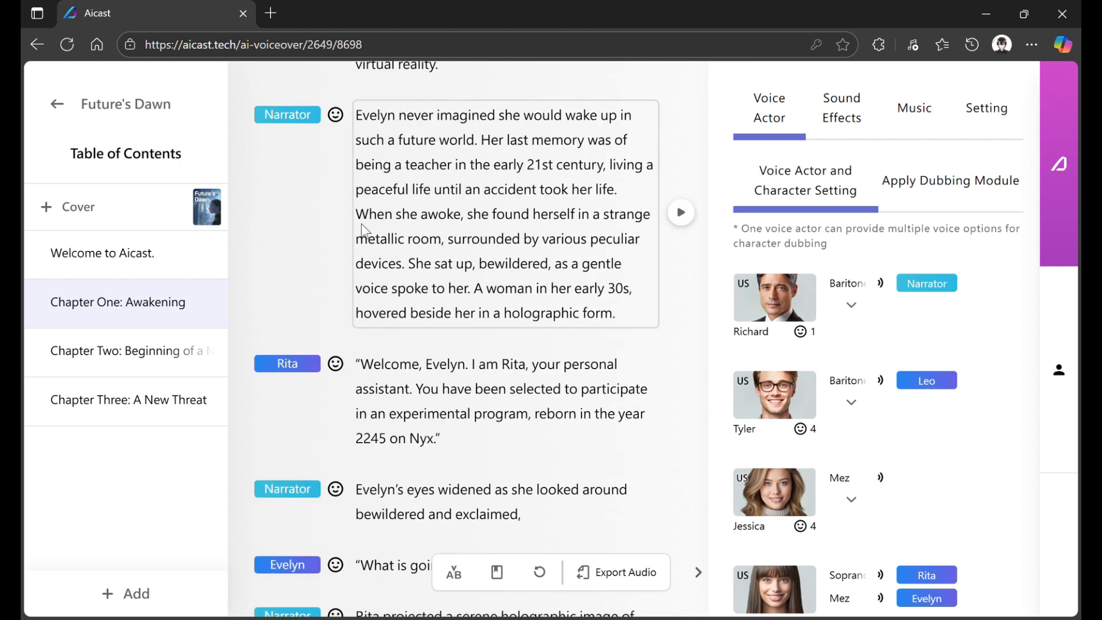
scroll(360, 223, up, 1)
double_click(377, 202)
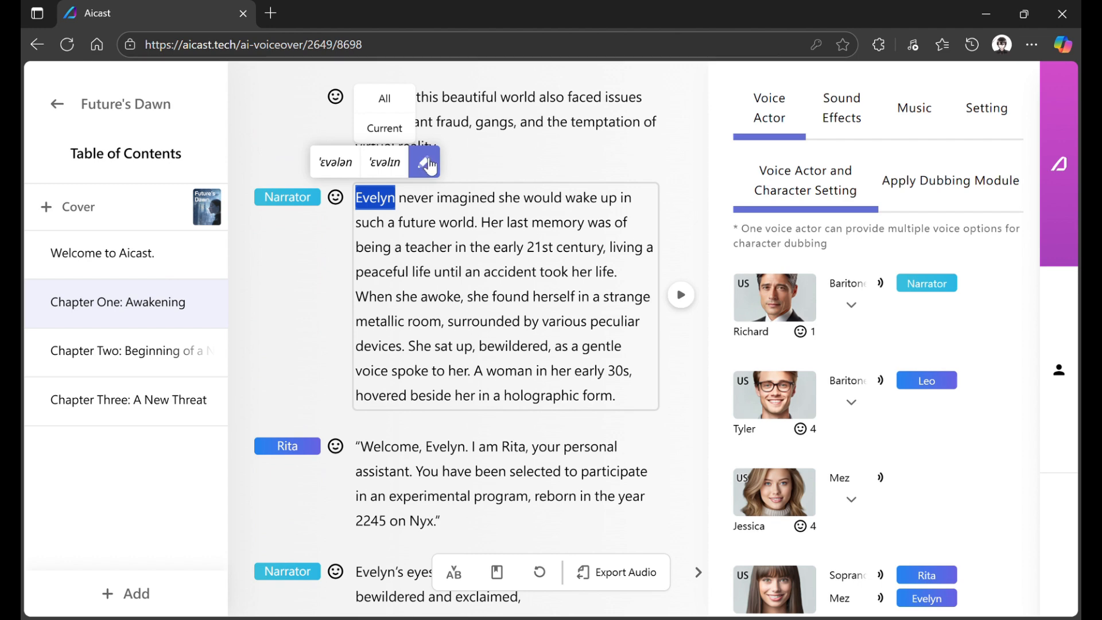
click(429, 165)
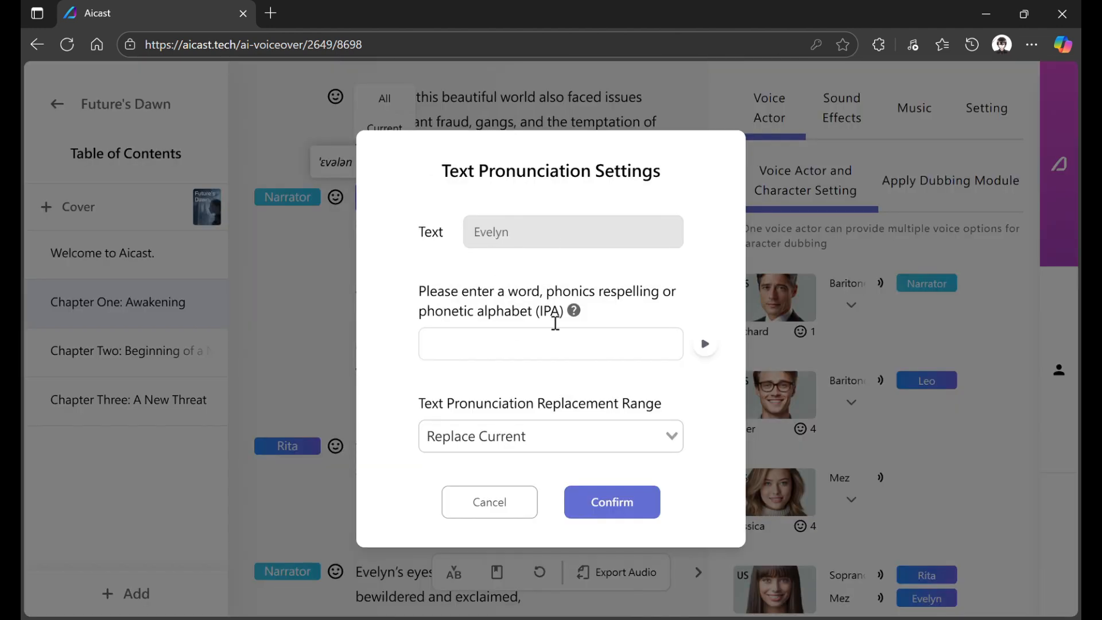
click(472, 350)
text(Ye)
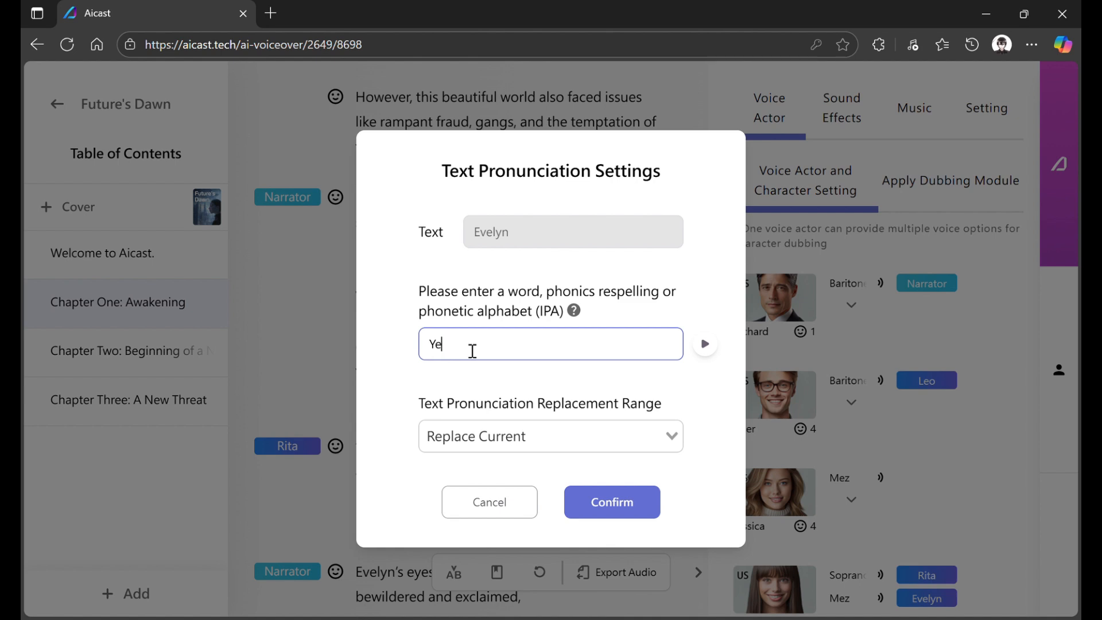
text(katerina)
click(707, 347)
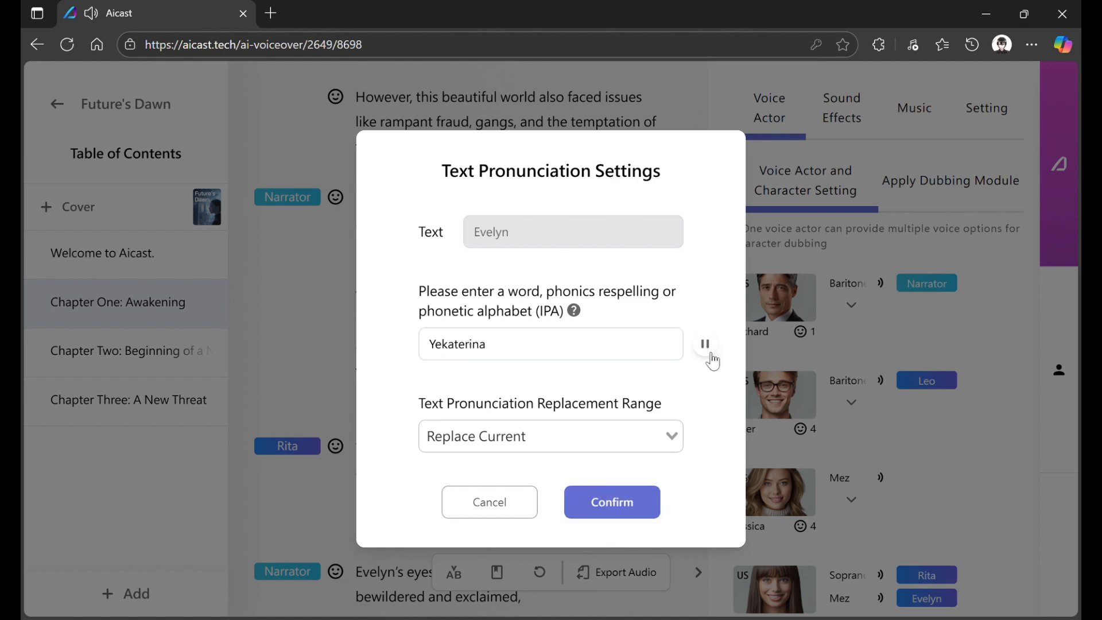
click(610, 503)
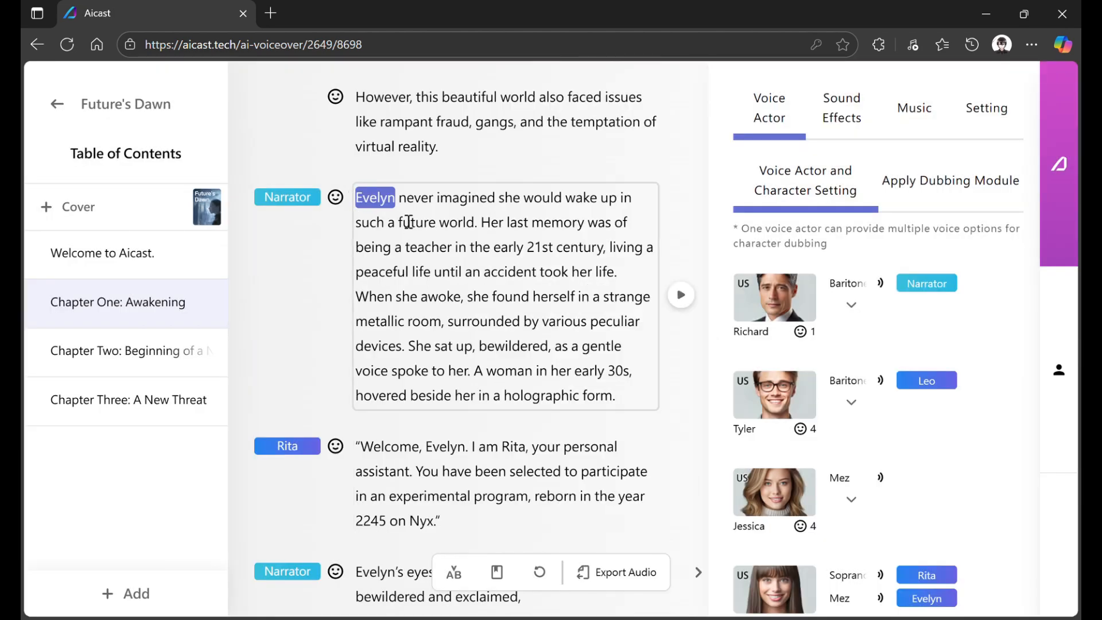
click(689, 305)
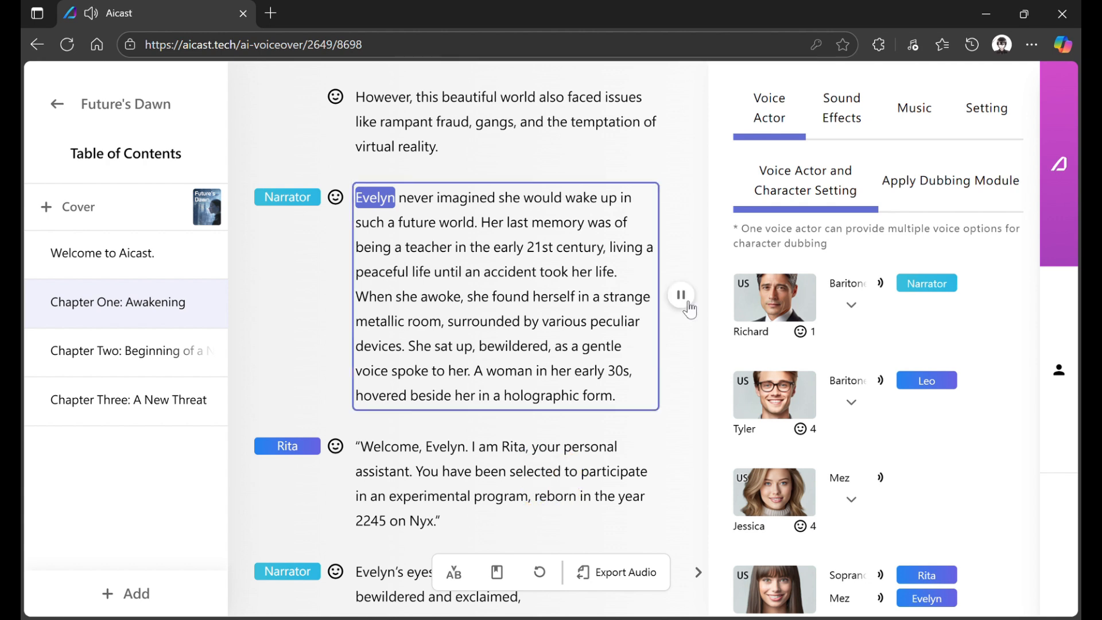
click(682, 295)
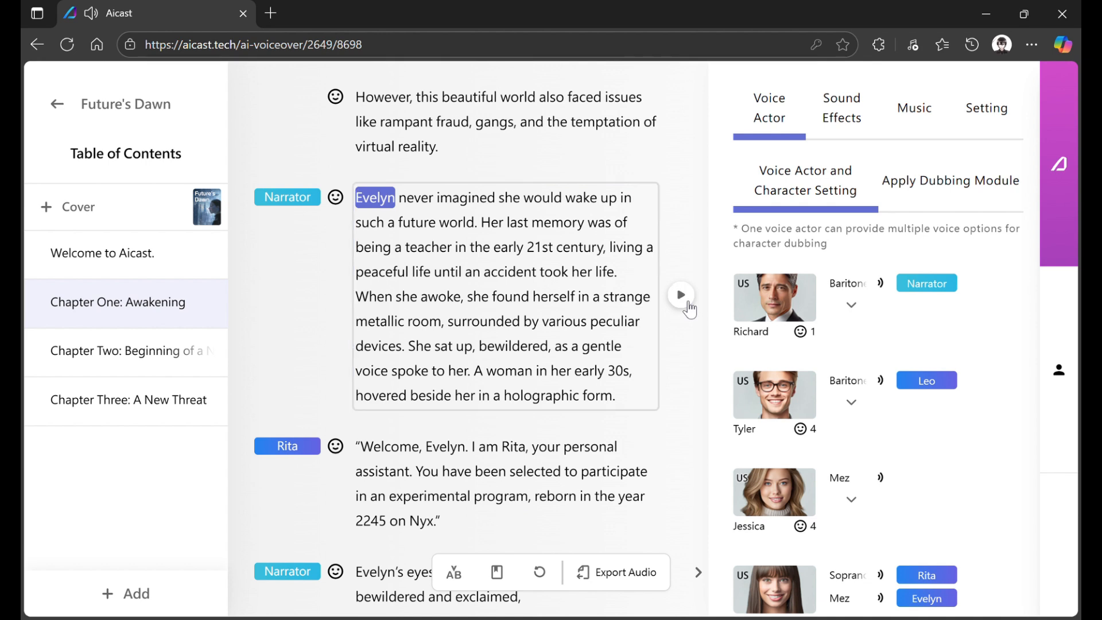
Apply the Yekaterina pronunciation to all occurrences of "Evelyn"
click(368, 199)
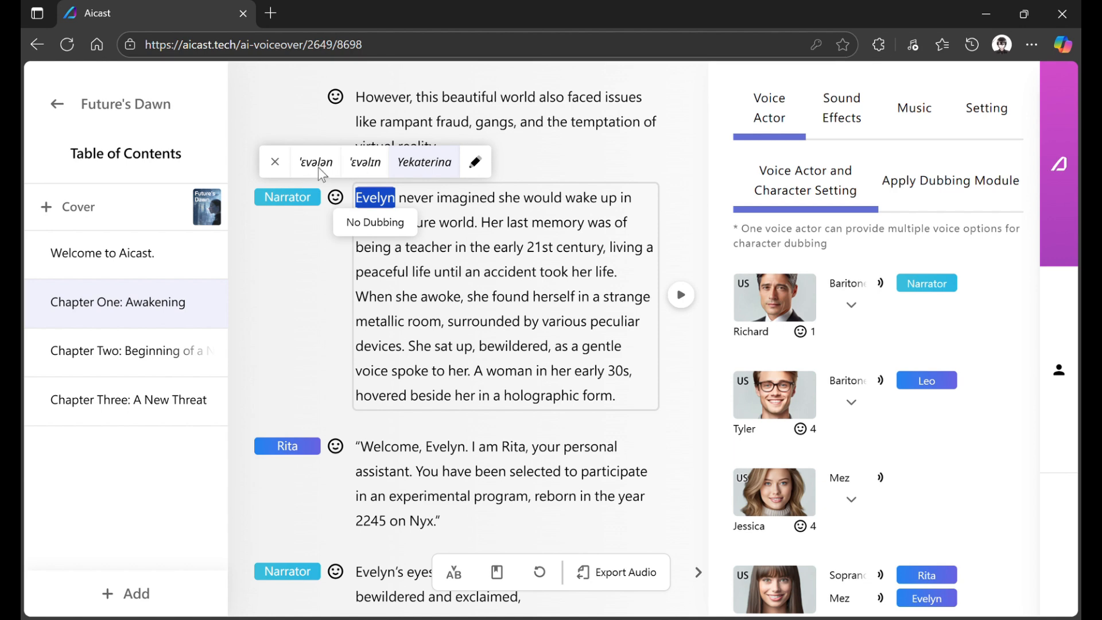
scroll(402, 287, up, 3)
click(463, 328)
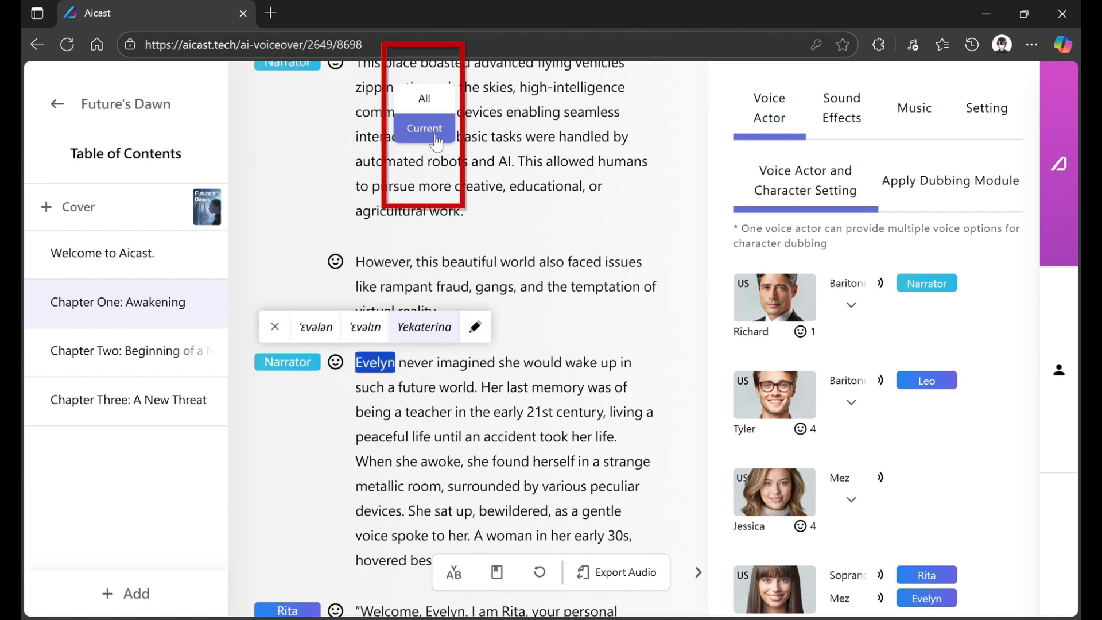
click(434, 101)
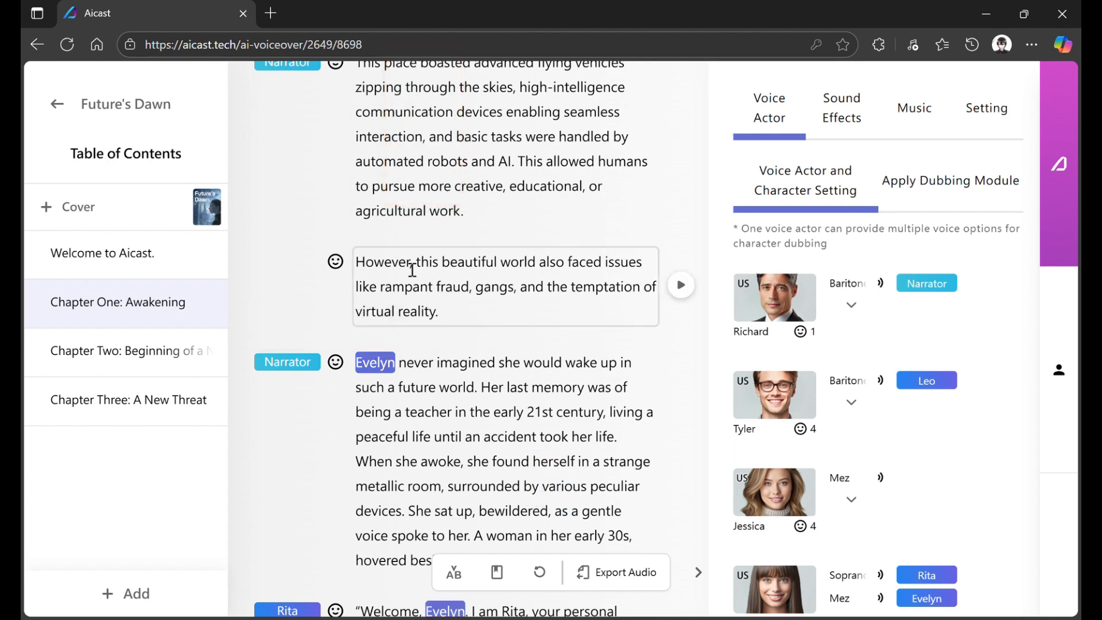
Check the marked occurrences of "Evelyn" further down Chapter One and listen to the narrator's lines containing the name
scroll(412, 282, down, 3)
scroll(411, 282, down, 1)
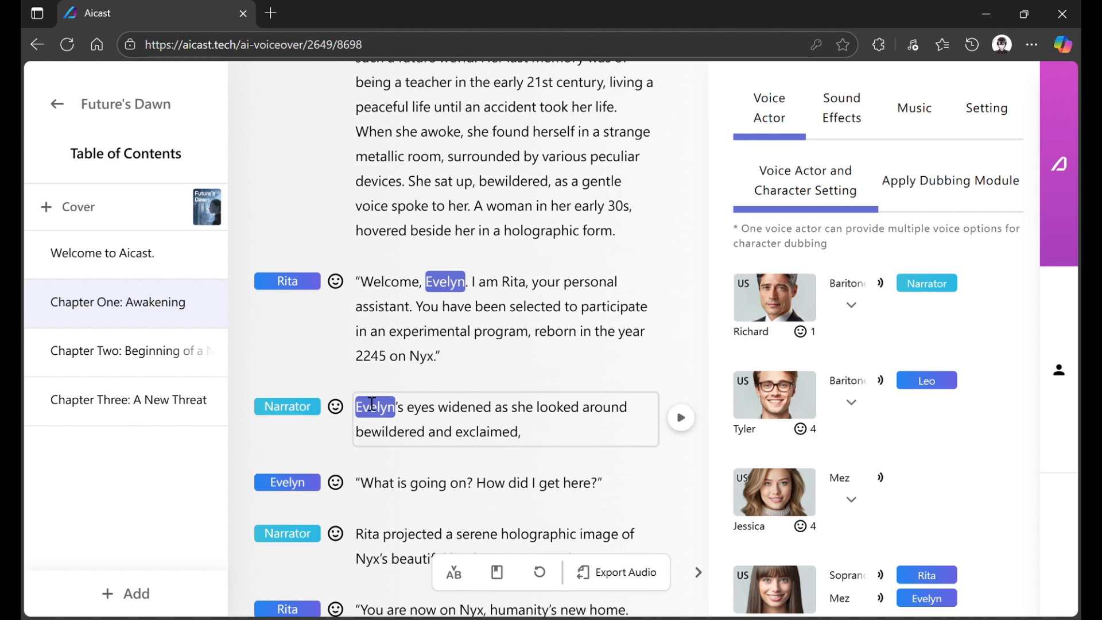
scroll(364, 422, down, 2)
scroll(364, 422, up, 1)
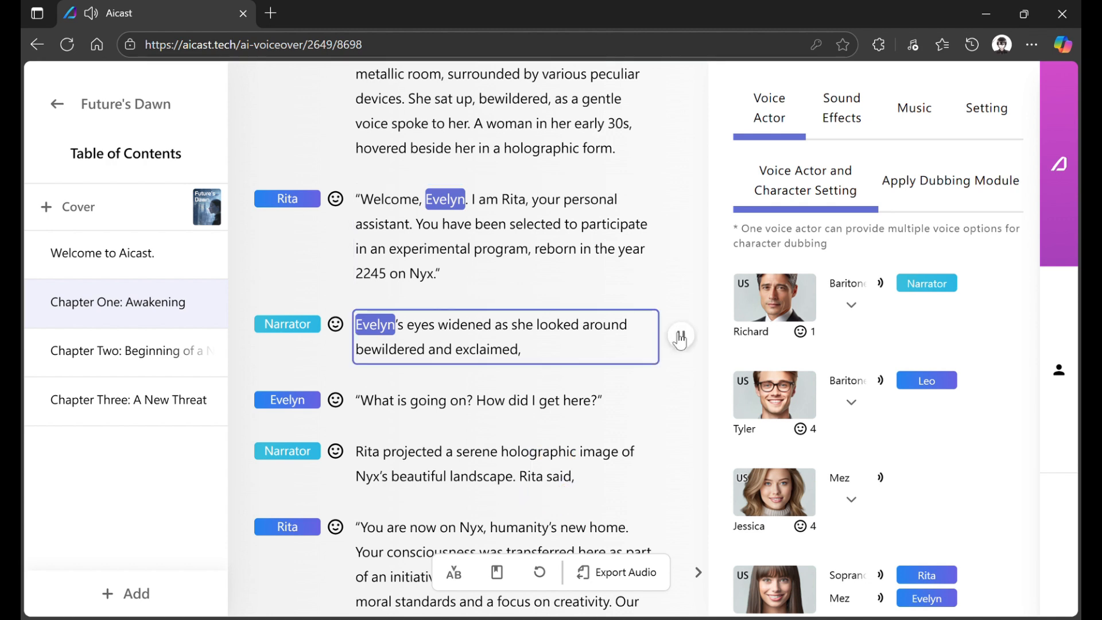
scroll(582, 336, down, 12)
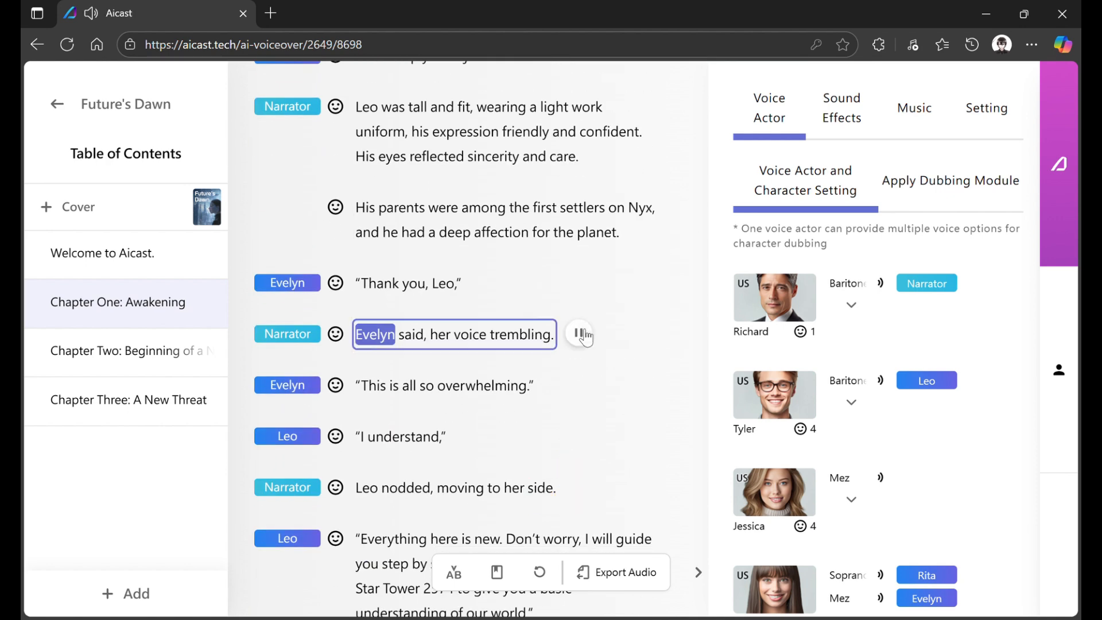
click(582, 334)
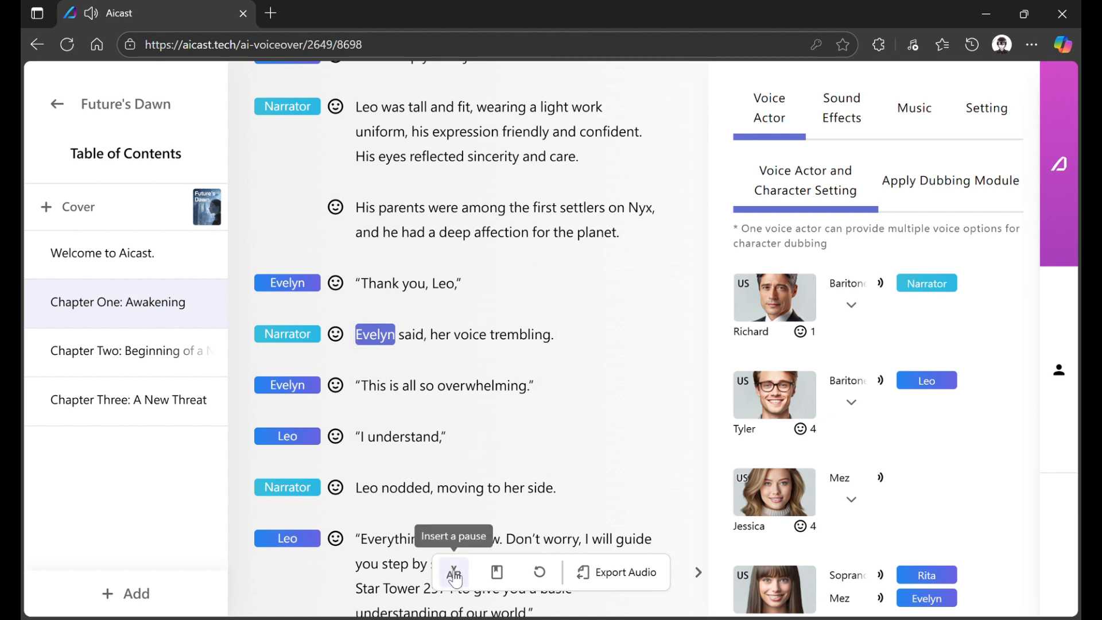
Delete the Evelyn entry from the Custom Pronunciation List and play the line "Evelyn said, her voice trembling."
click(498, 572)
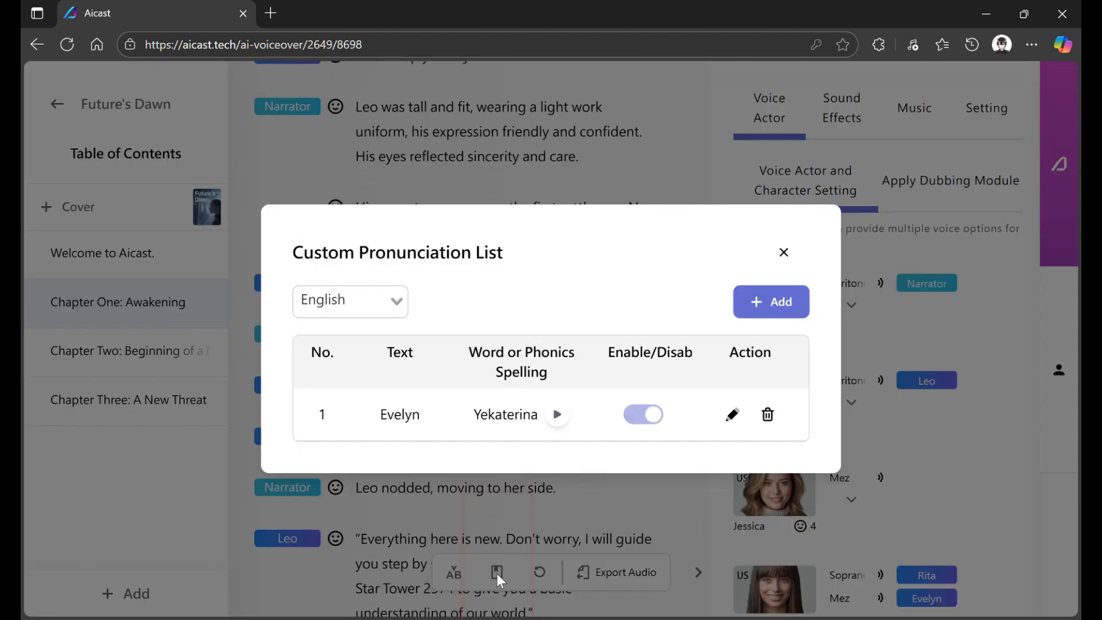
click(769, 416)
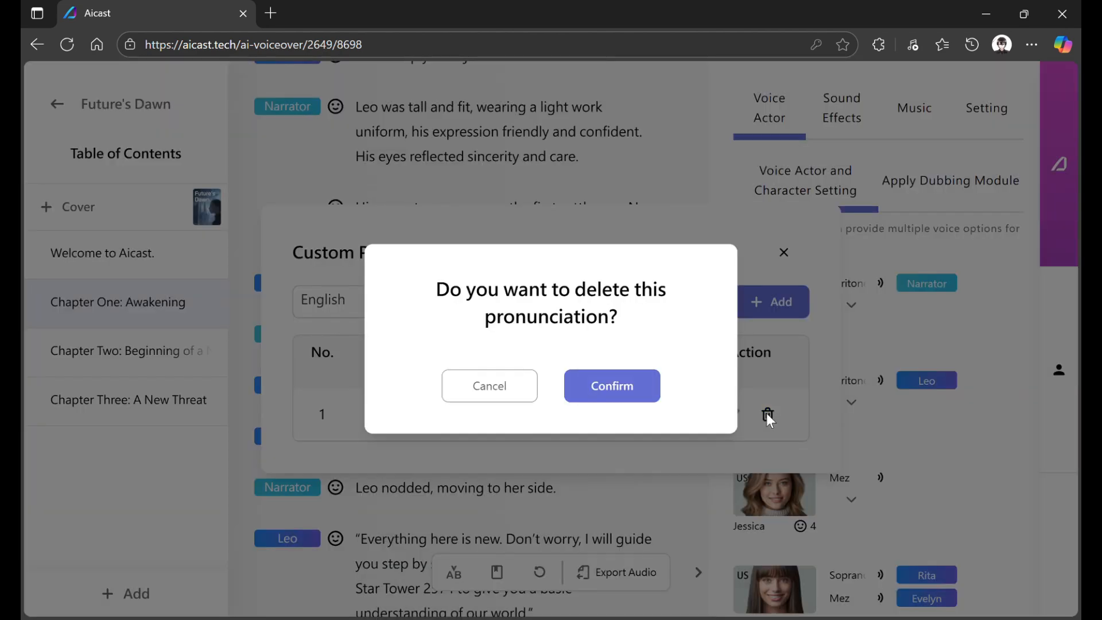
click(627, 383)
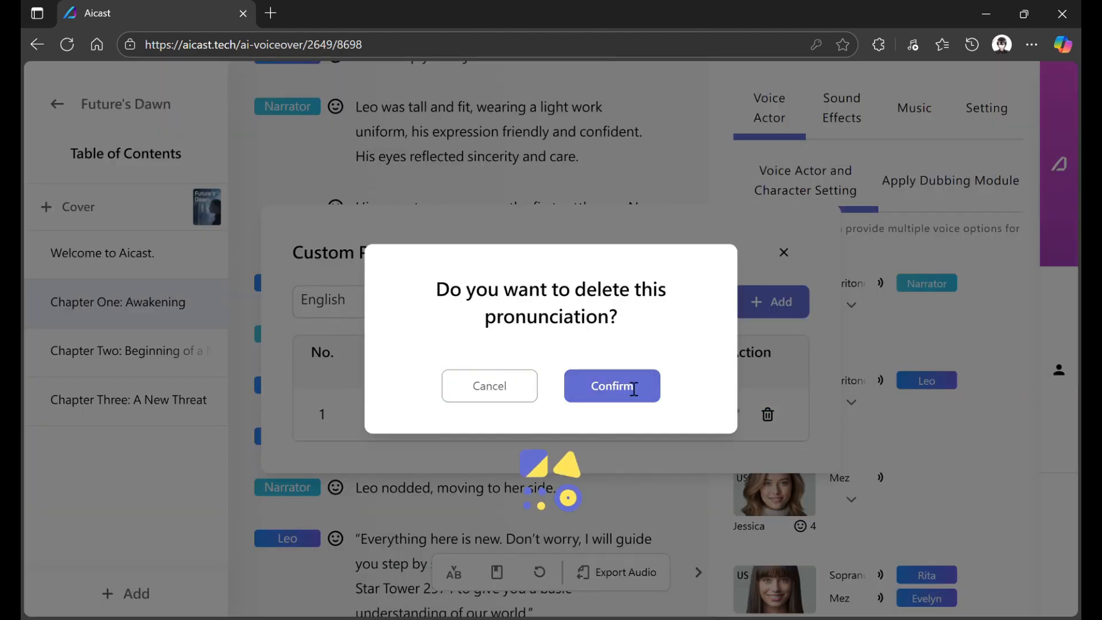
click(783, 278)
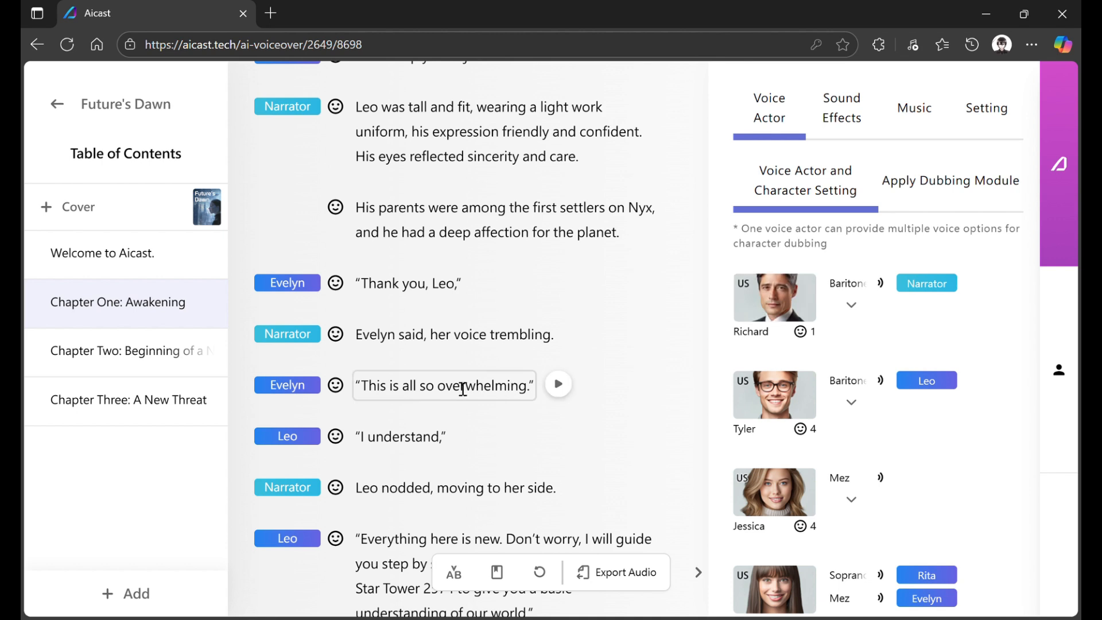
drag(400, 335, 356, 338)
click(585, 335)
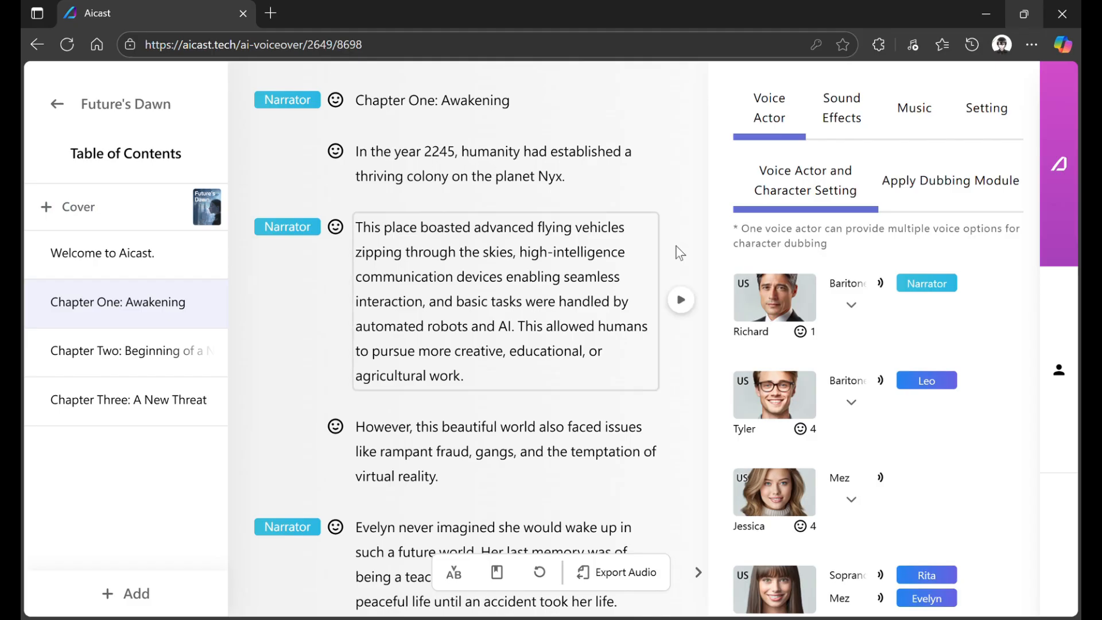
Set the Romance track Starlit Window as the intro music, with a 19 s excerpt around the two-minute mark
click(915, 123)
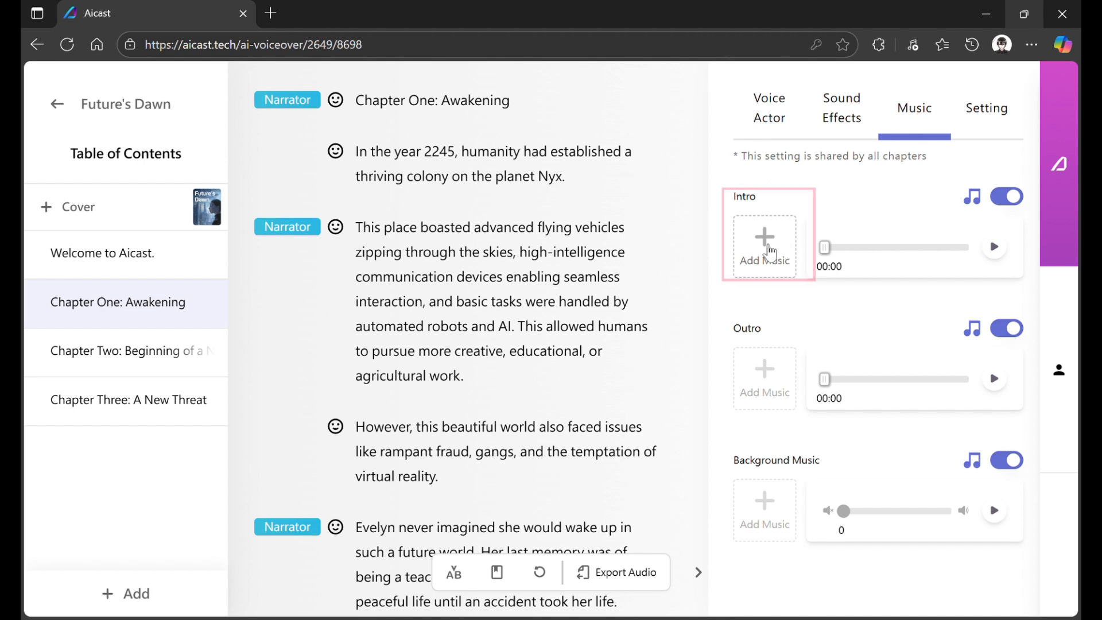
click(770, 253)
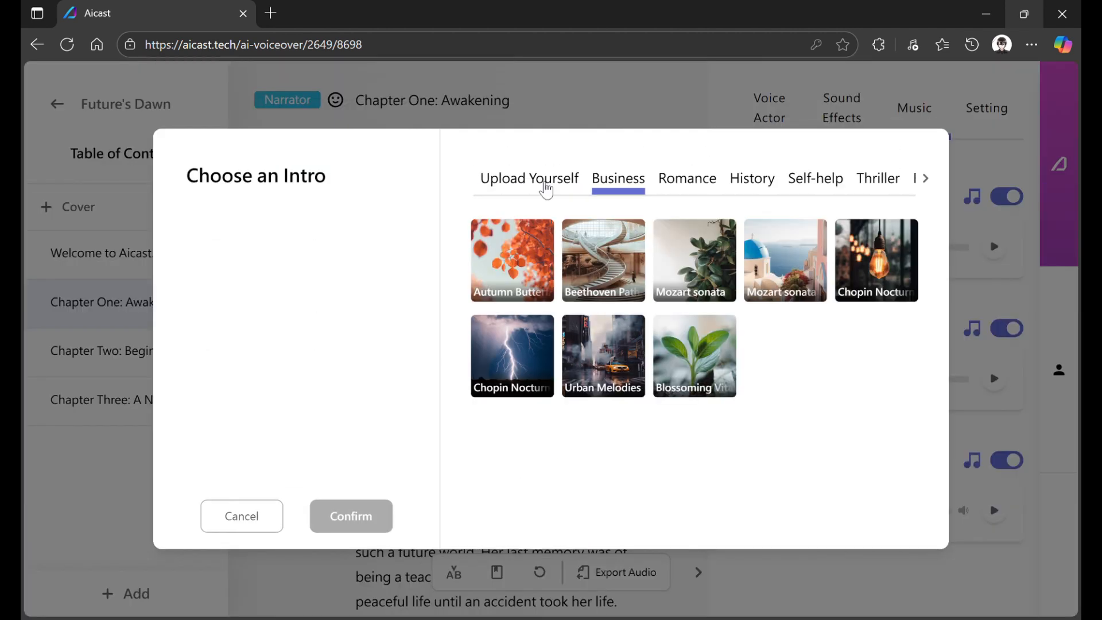
click(686, 181)
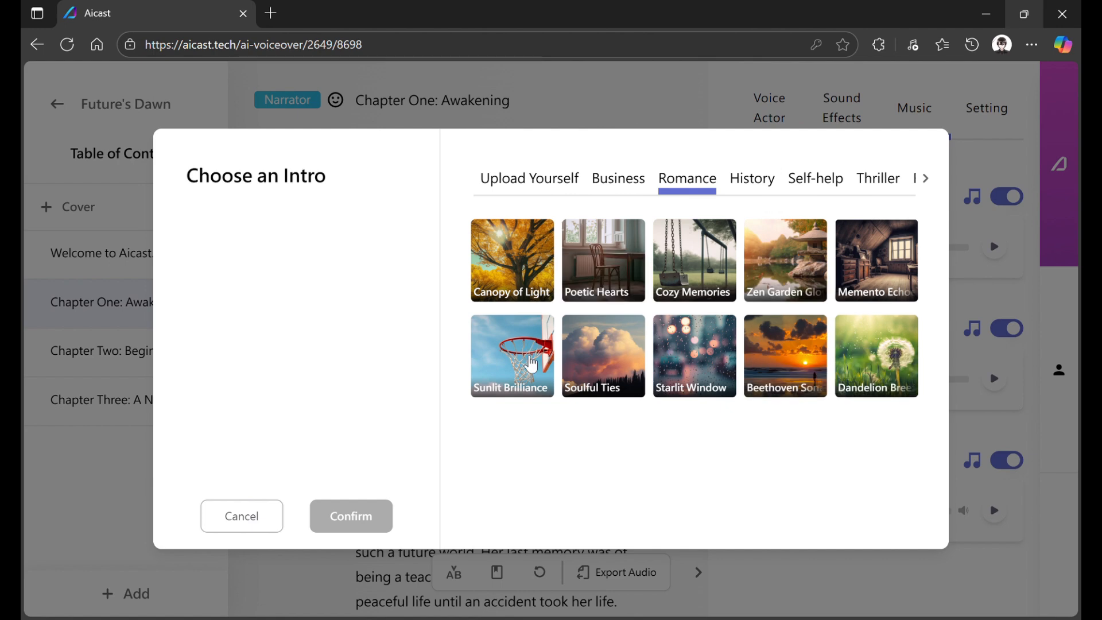
click(529, 343)
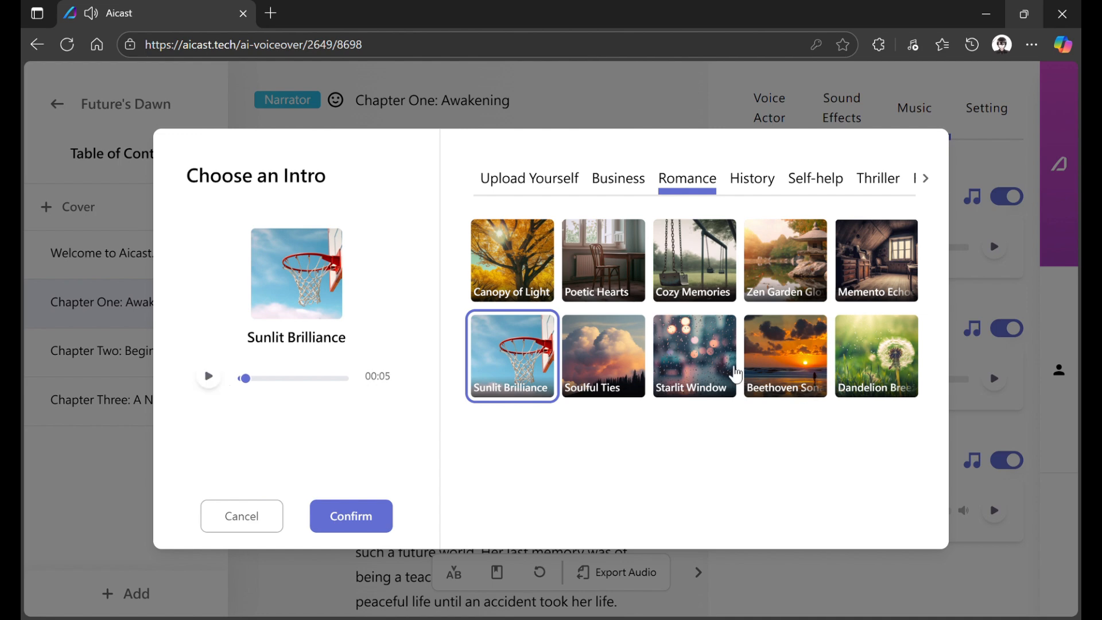
click(707, 367)
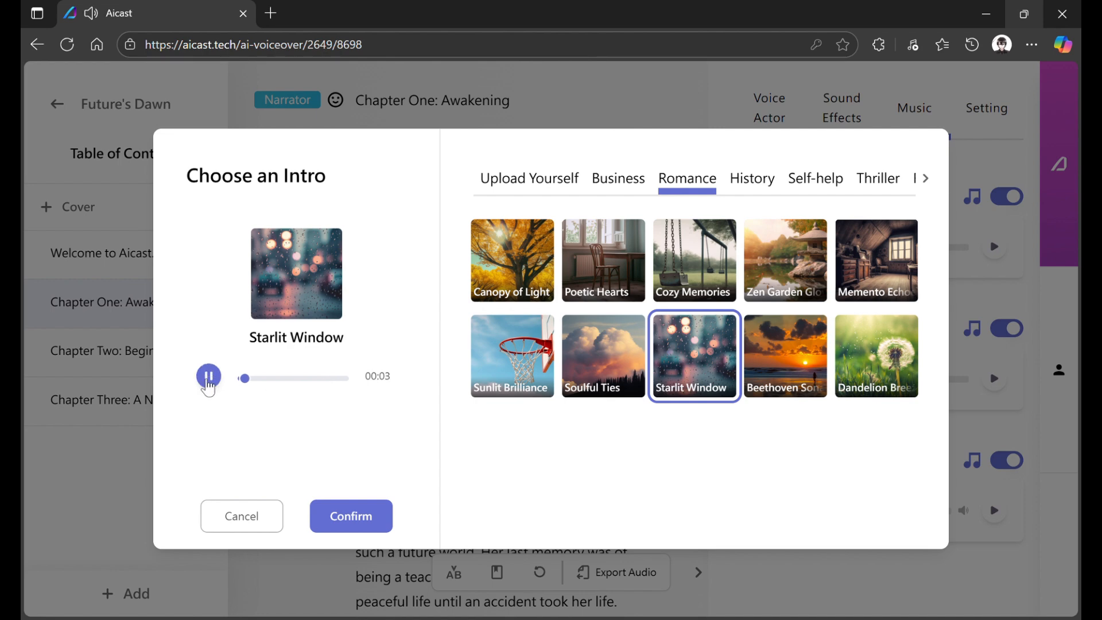
click(208, 379)
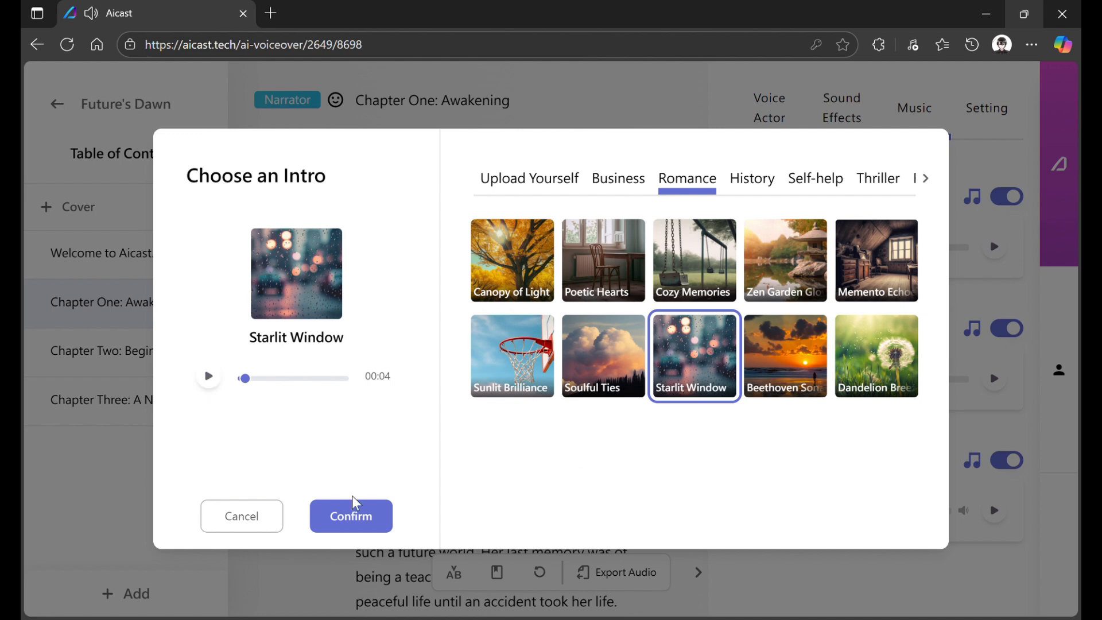
click(361, 523)
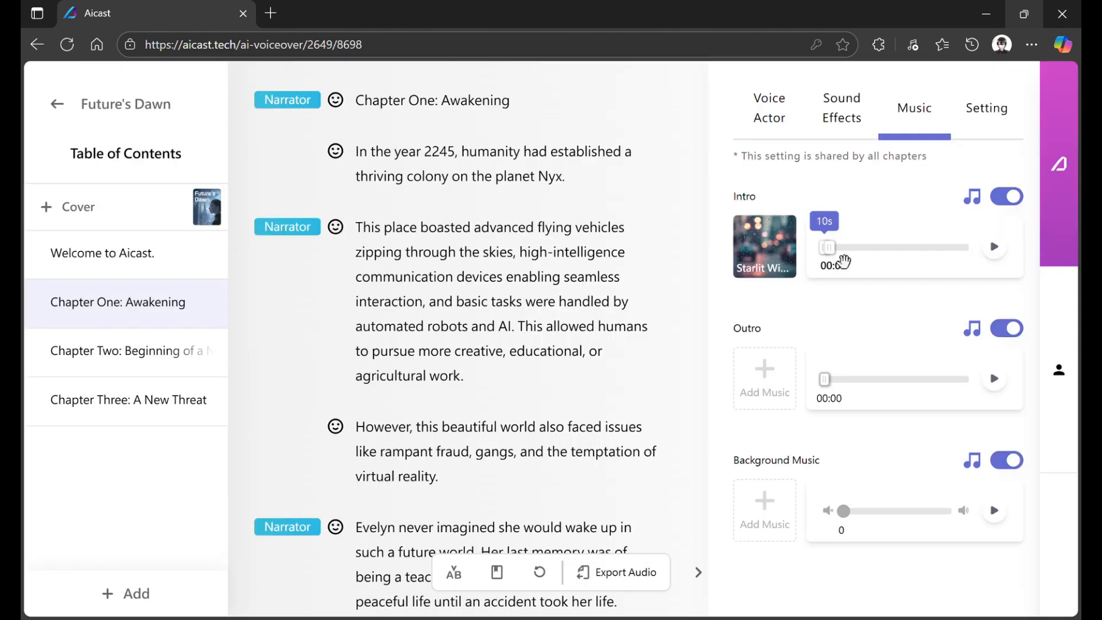
drag(844, 261, 912, 267)
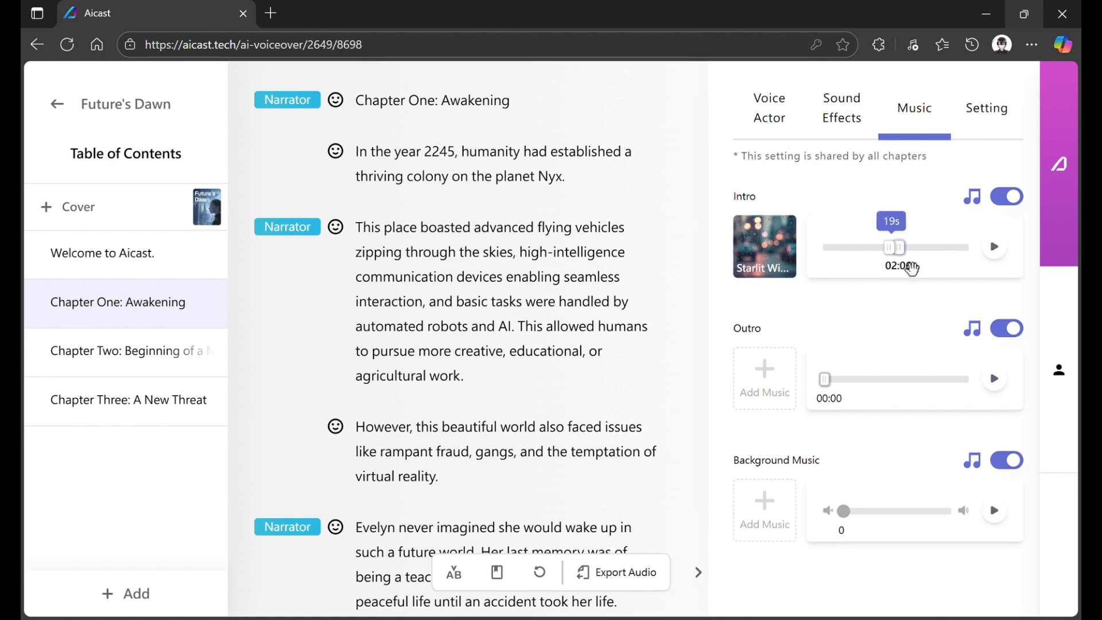
Set the uploaded track Chinese Flute.wav as the outro music after playing a short preview of it
click(764, 373)
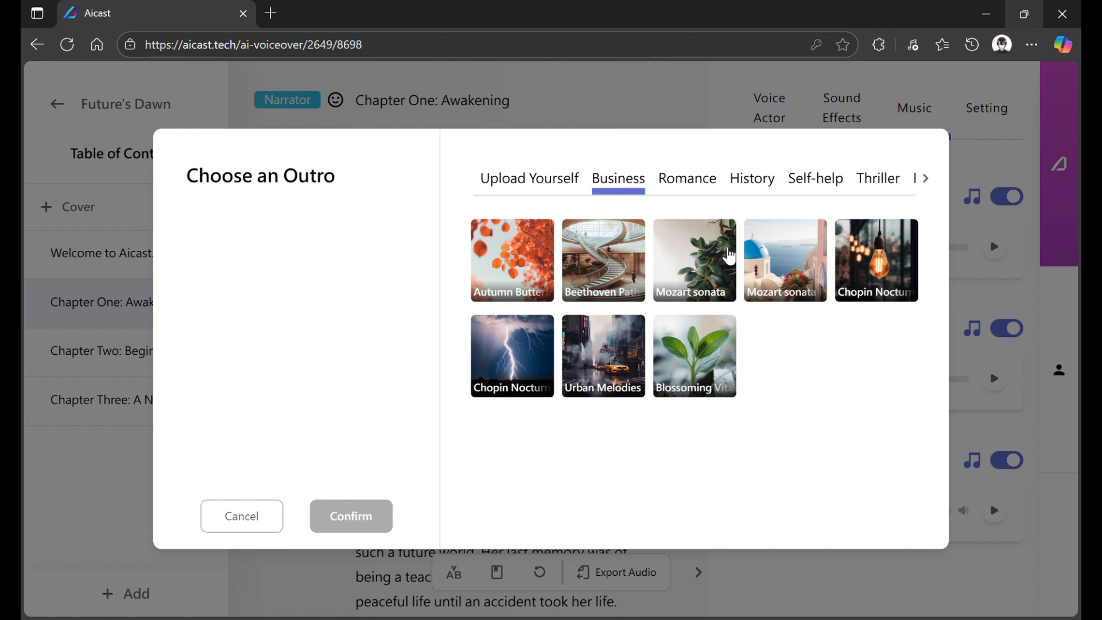
click(566, 181)
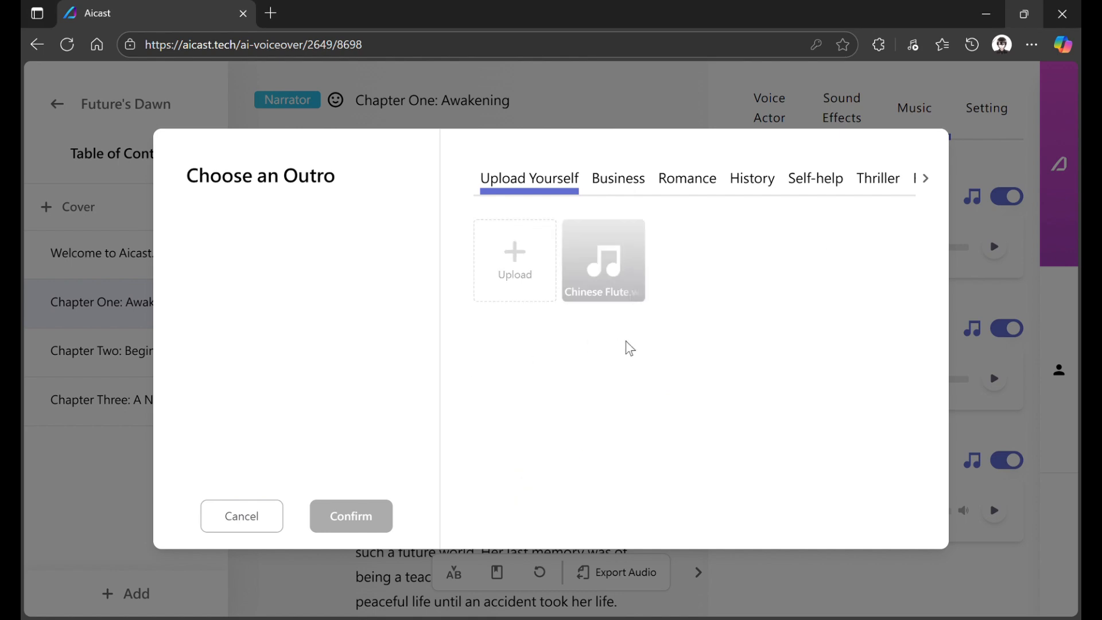
click(603, 262)
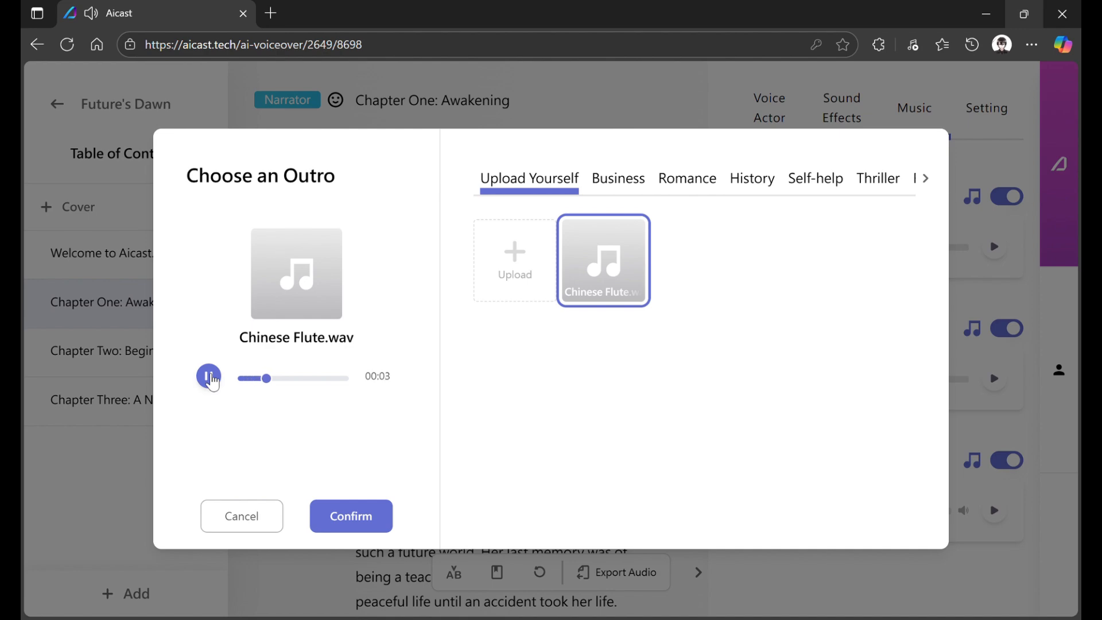
click(208, 378)
click(379, 516)
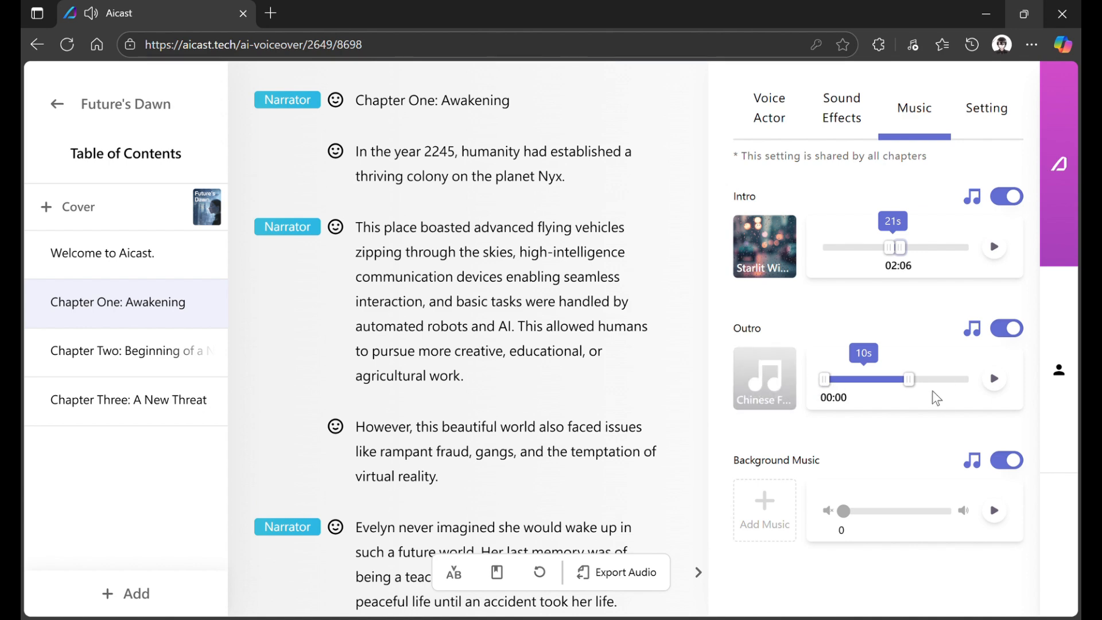
Preview the Business track Chopin Nocturnes Op.32 No. 1, set it as the background music, and lower its volume
click(784, 511)
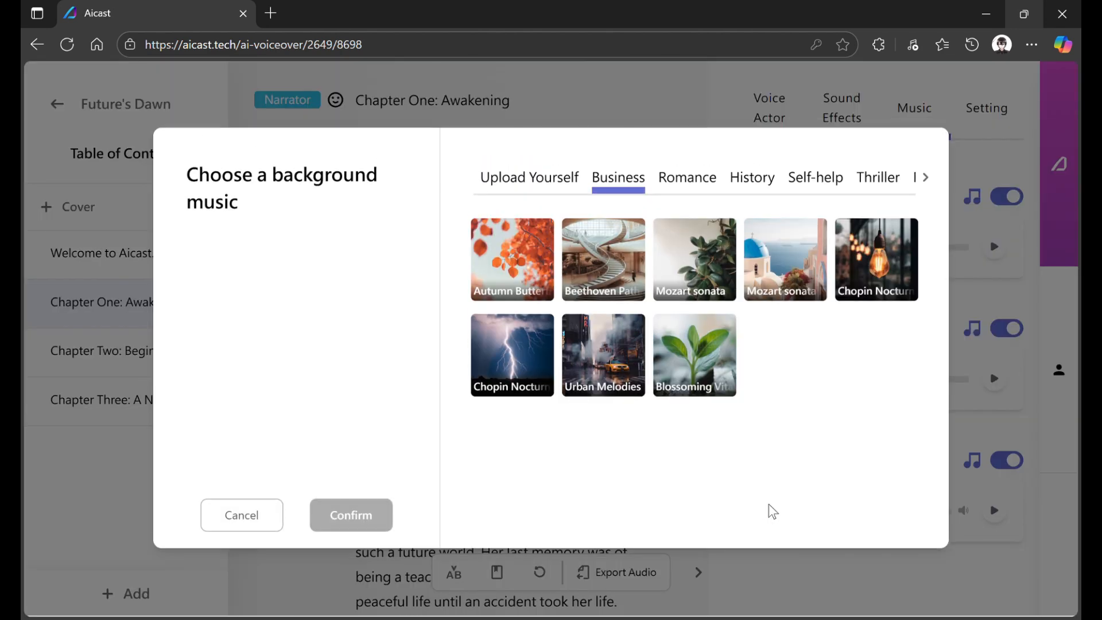
click(505, 362)
click(209, 403)
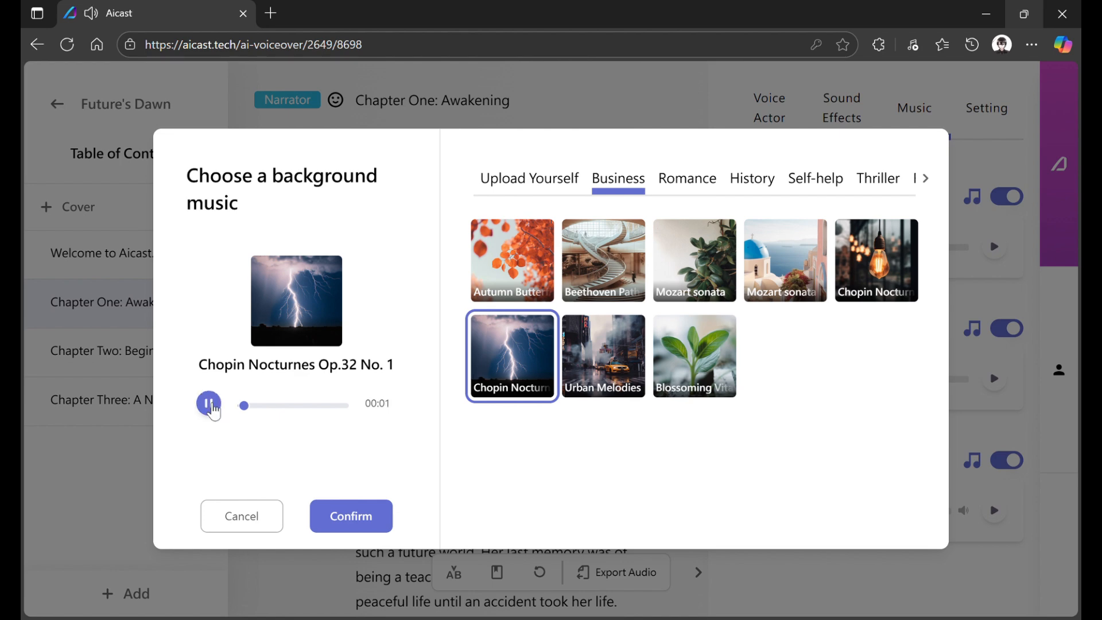
click(209, 403)
click(373, 516)
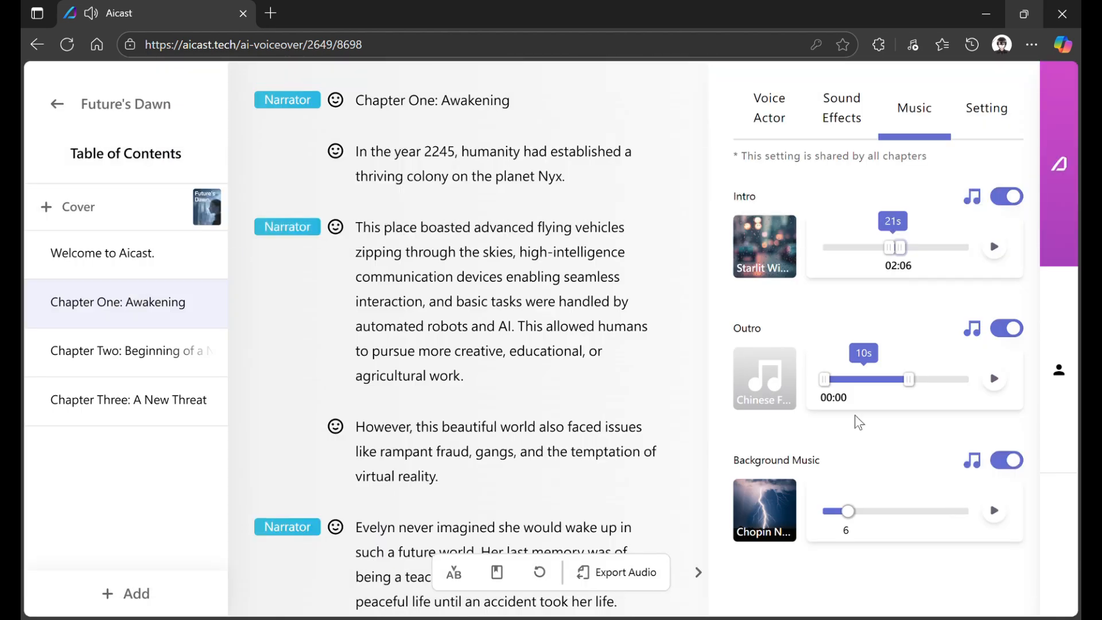
mouse_move(848, 511)
mouse_down()
mouse_move(947, 522)
mouse_move(795, 516)
mouse_move(891, 515)
mouse_move(838, 513)
mouse_up()
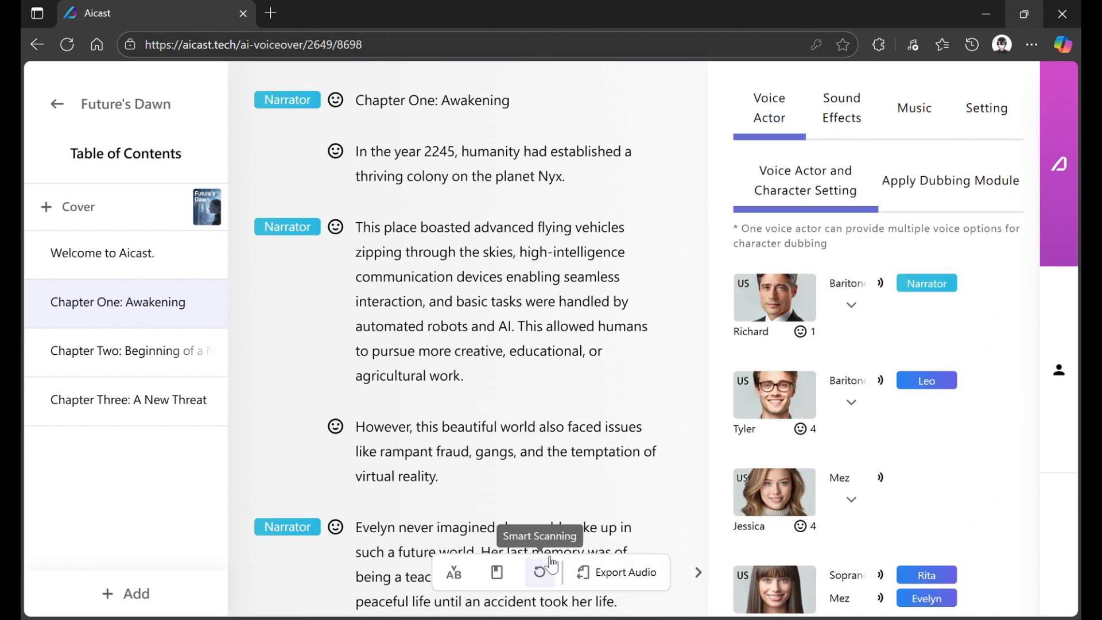
Compare the export point costs of Chapter Two and Chapter One, and download Chapter One: Awakening as a complete mp3 audio file
click(611, 574)
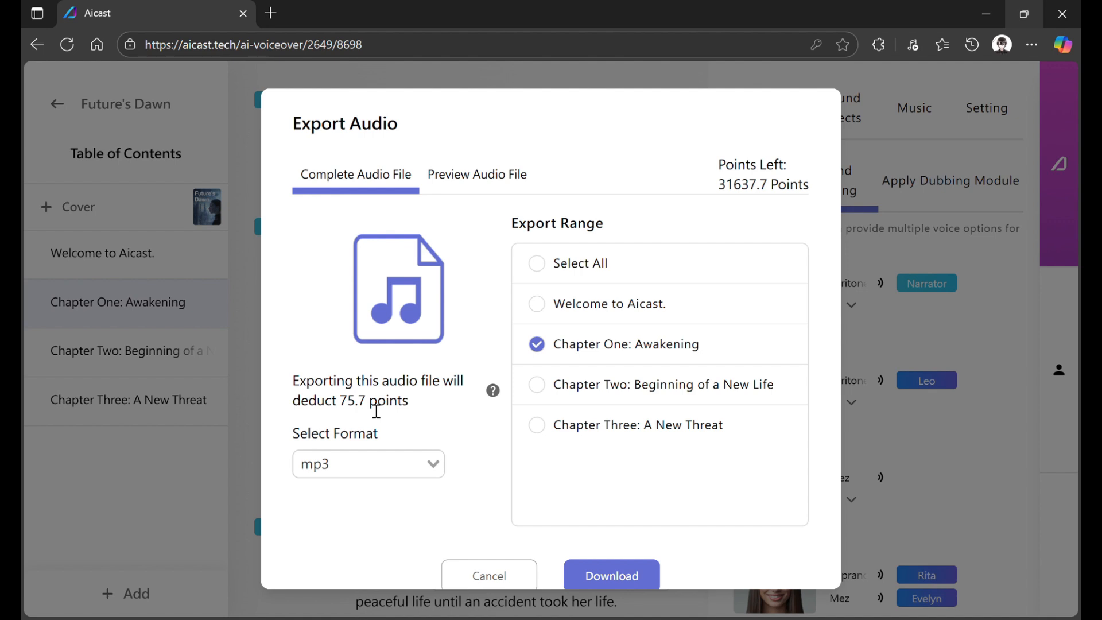
click(554, 360)
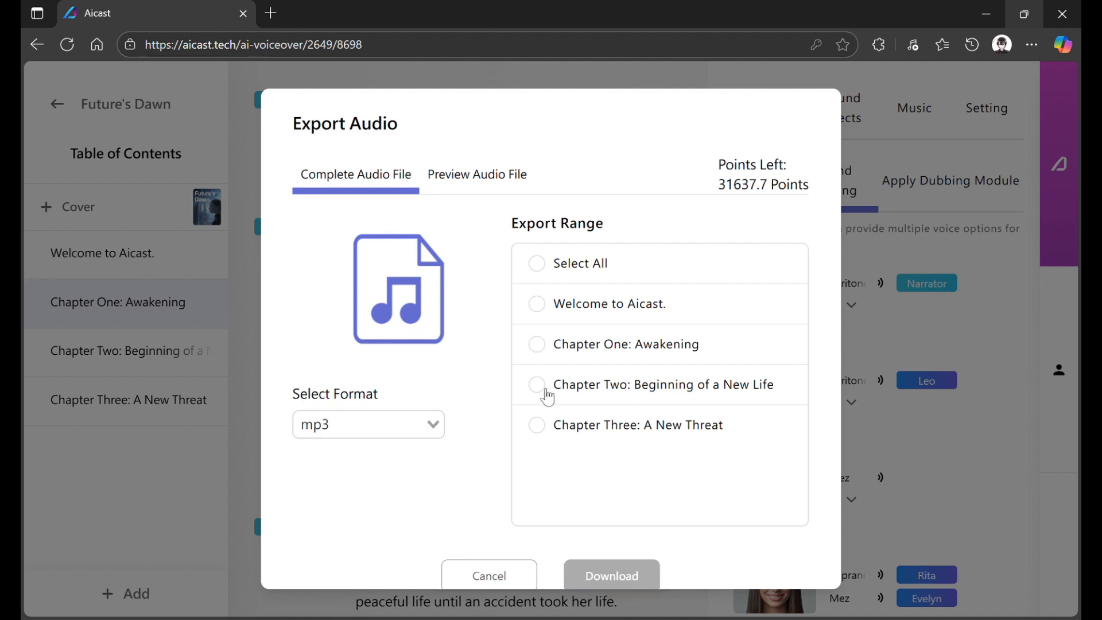
click(538, 385)
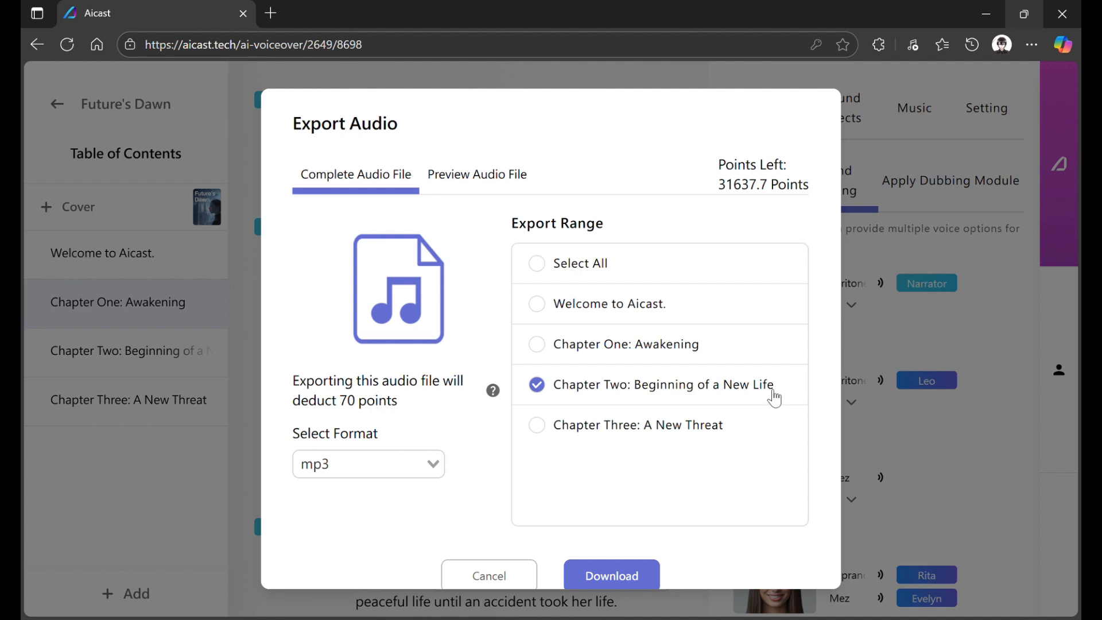
click(596, 391)
click(576, 353)
double_click(353, 400)
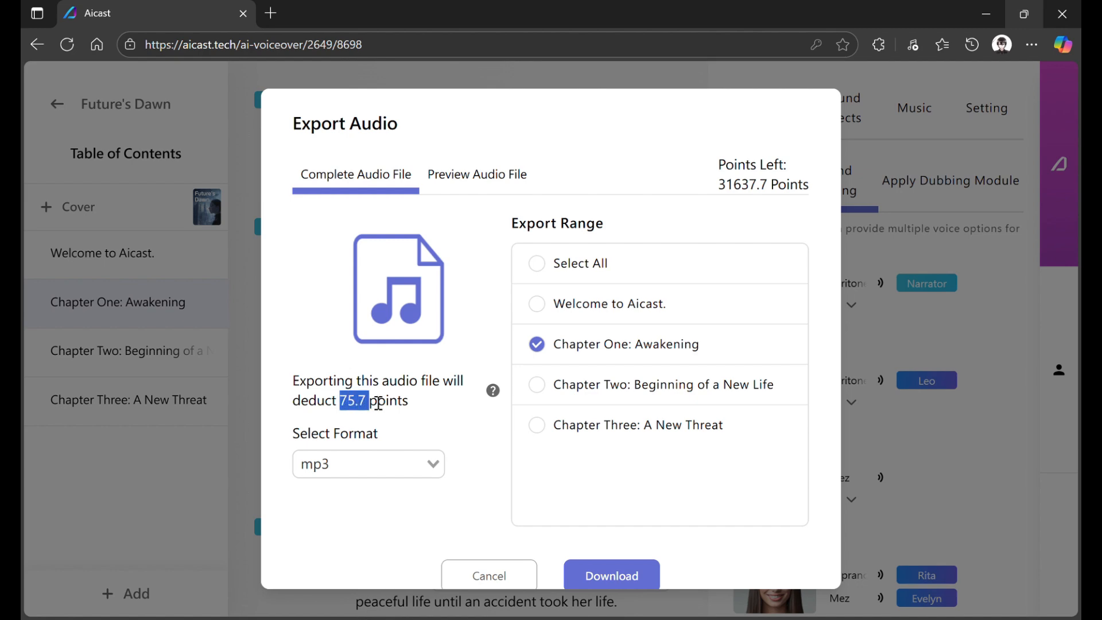
click(370, 428)
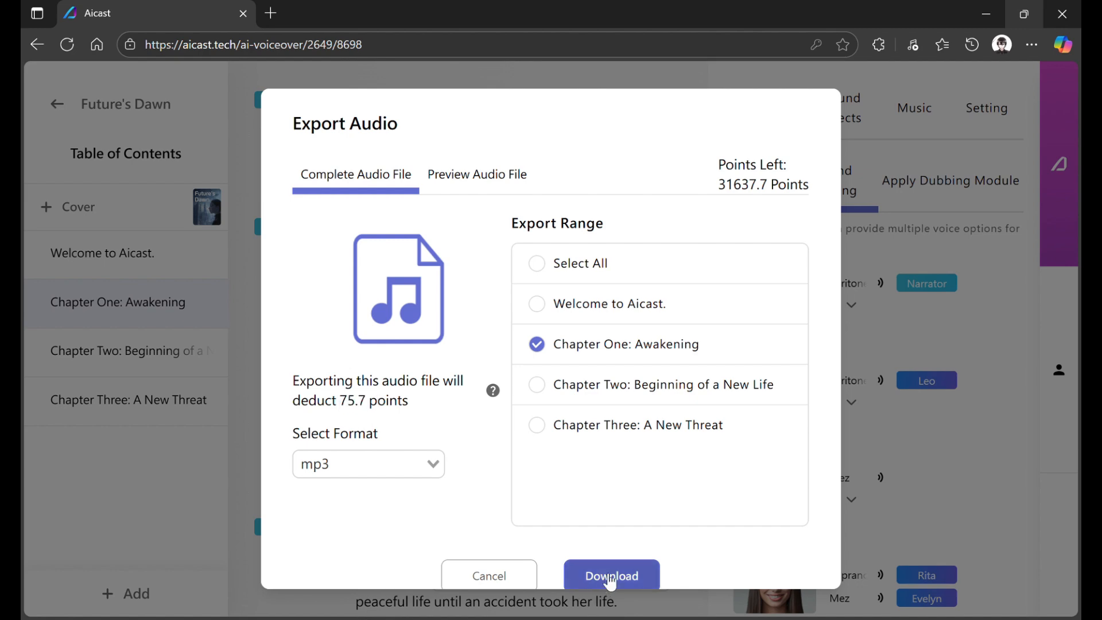
click(611, 576)
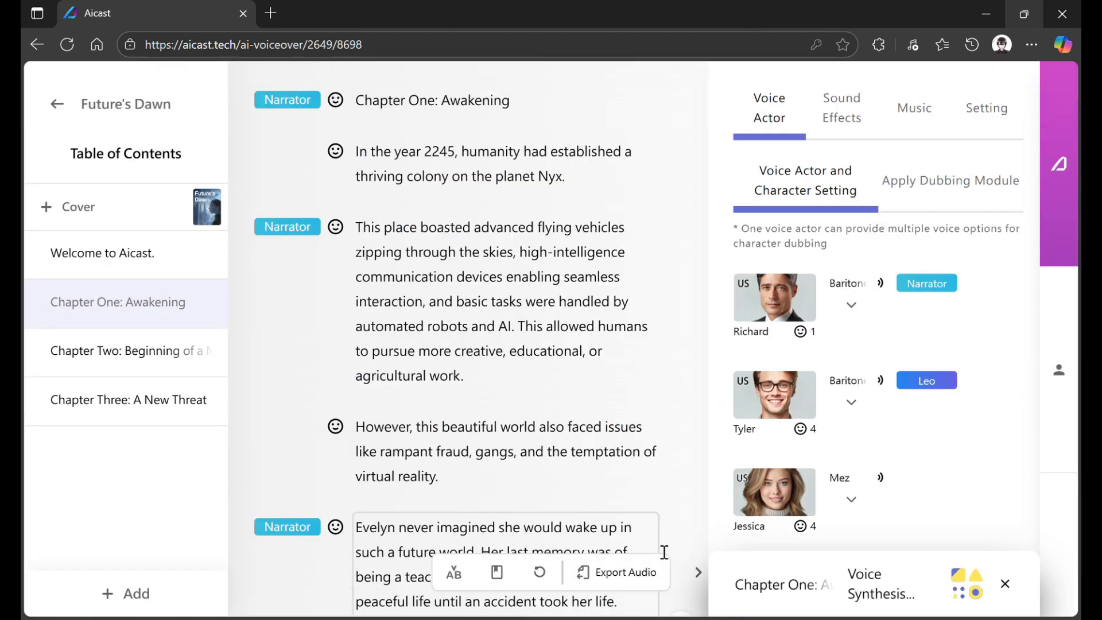